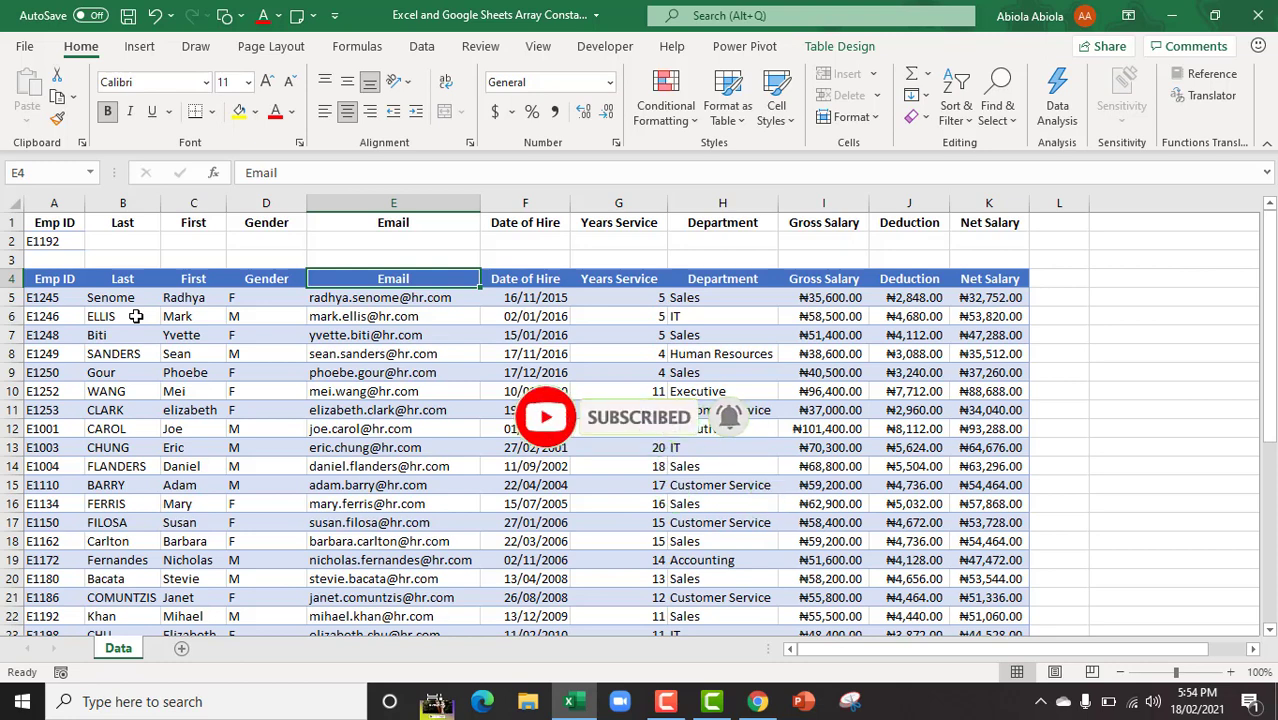
- Pick employee ID E1207 from cell A2's list of valid IDs
{"action": "left_click_drag", "start_coordinate": [45, 297], "coordinate": [722, 628]}
{"action": "key", "text": "ctrl+Home"}
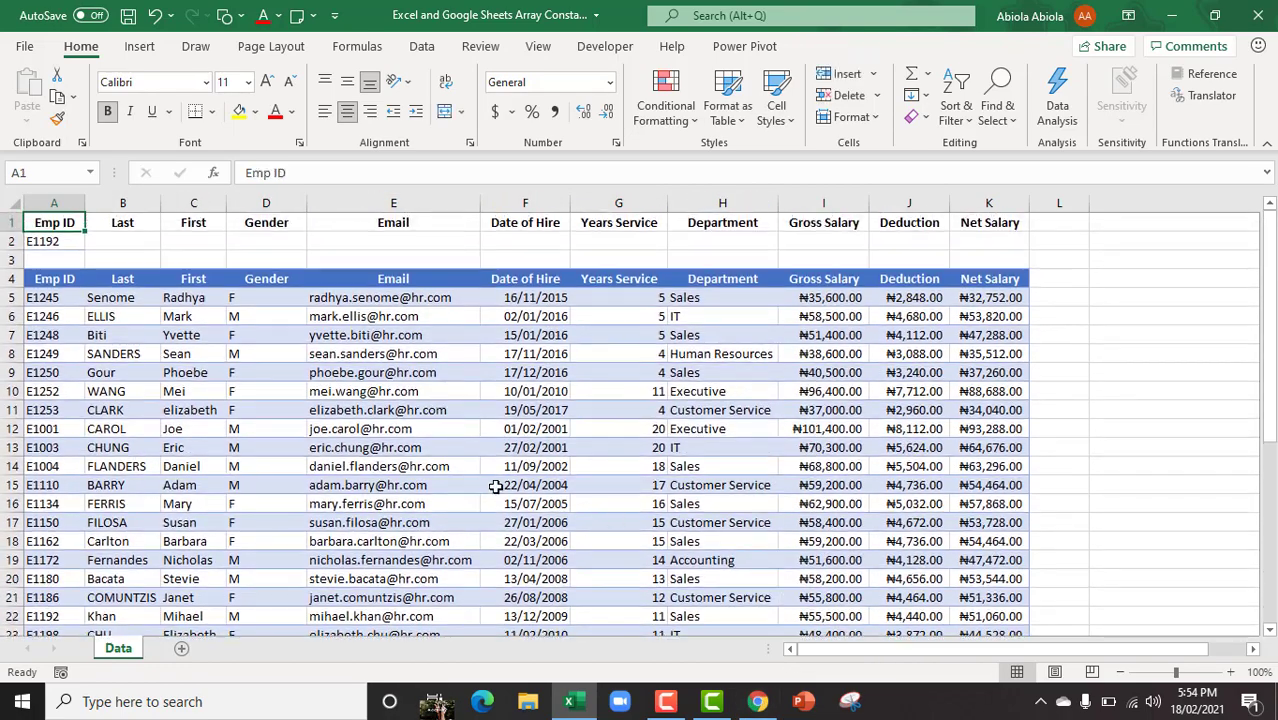
{"action": "left_click", "coordinate": [66, 244]}
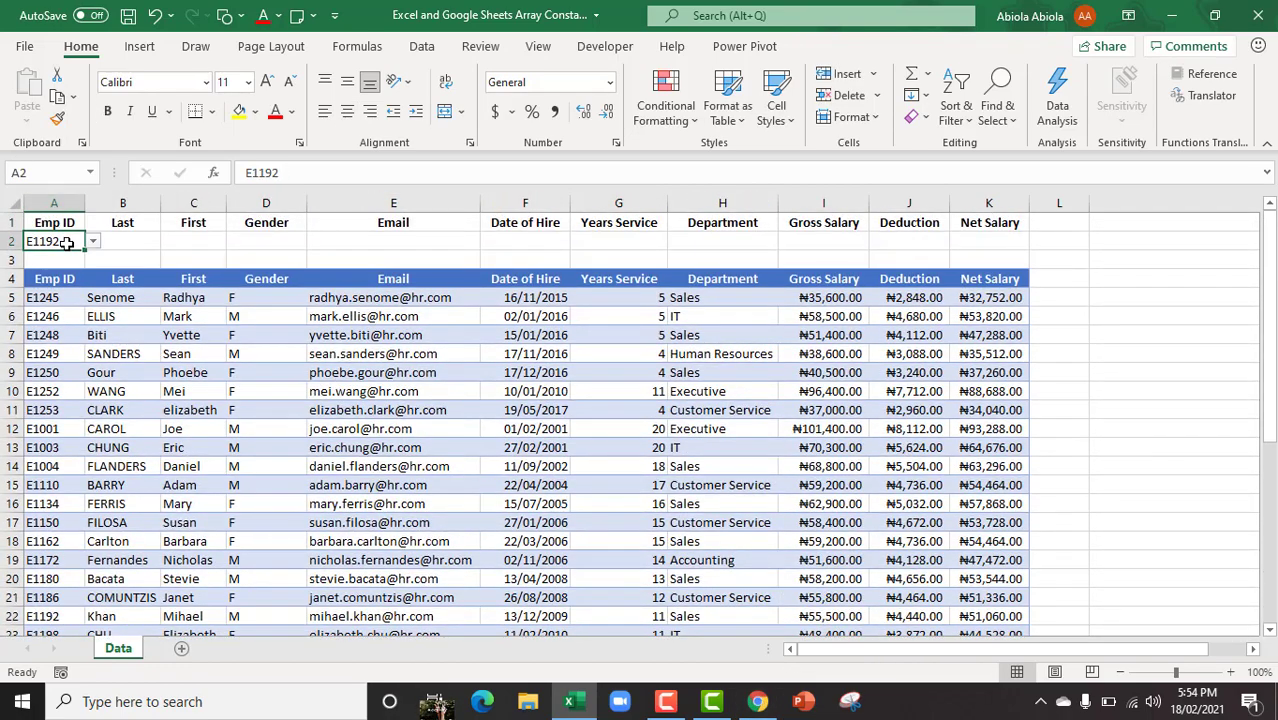
{"action": "left_click", "coordinate": [93, 248]}
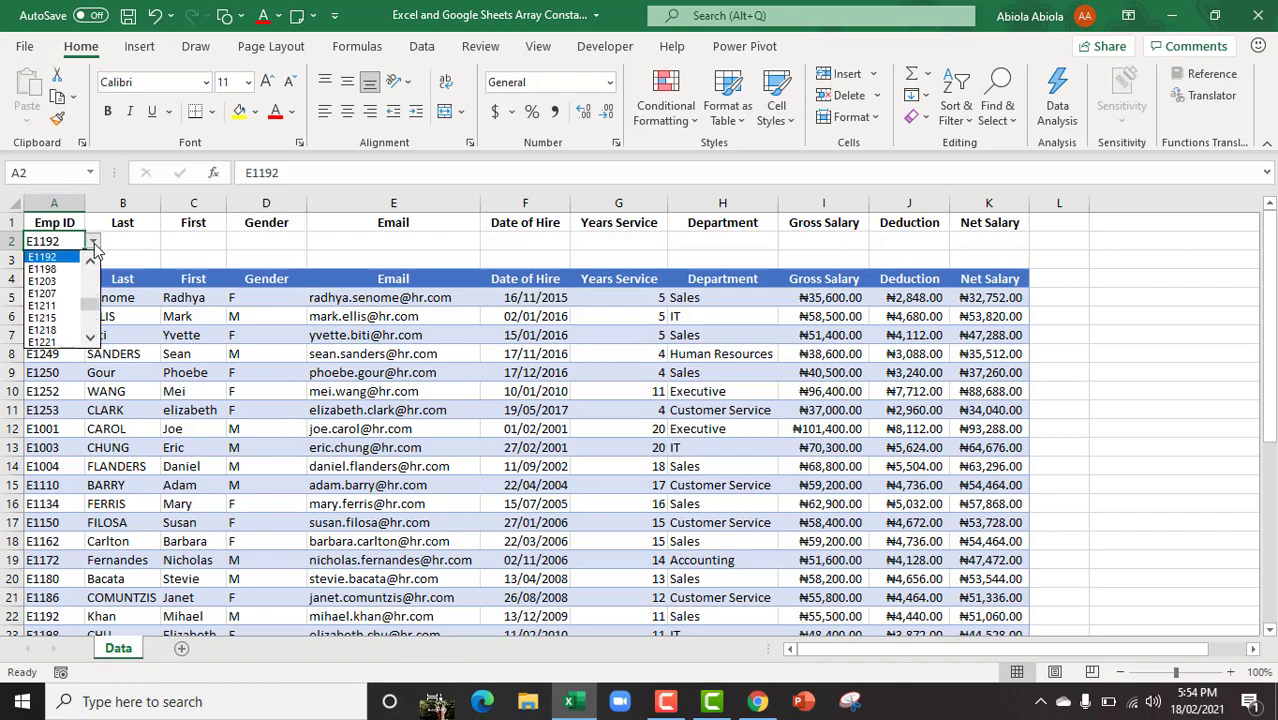
{"action": "left_click", "coordinate": [68, 297]}
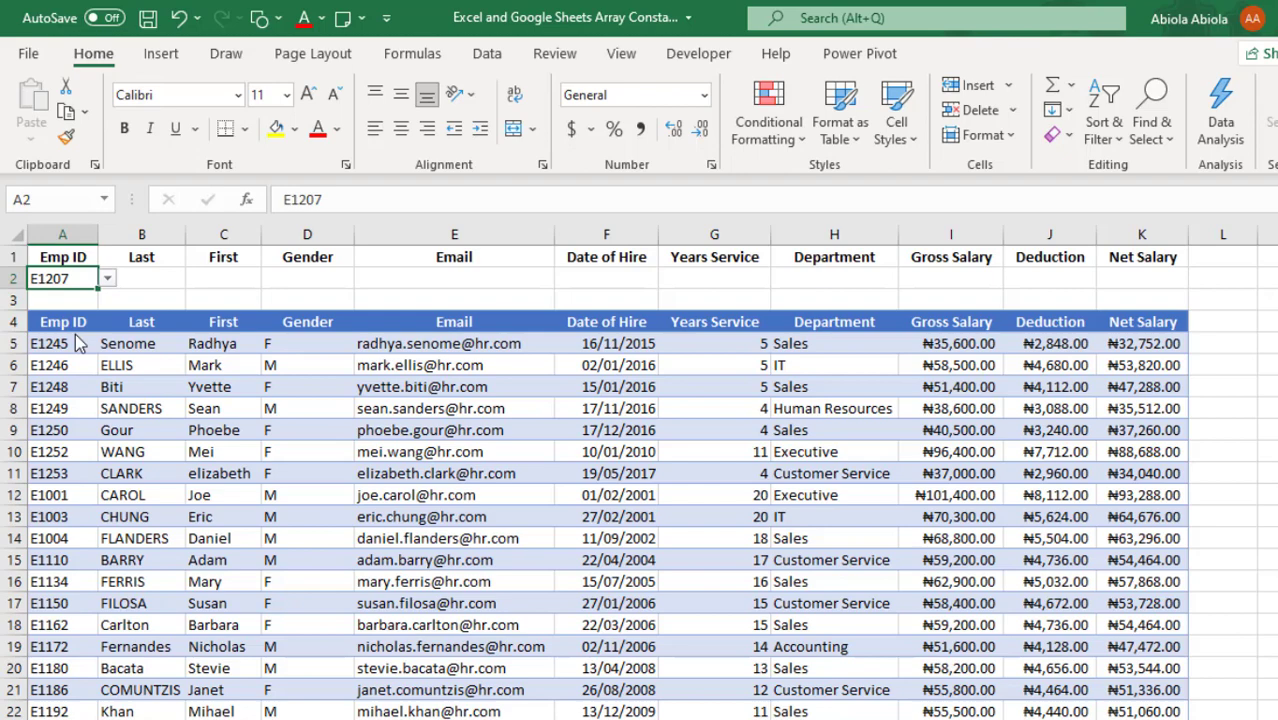
- Start B2's formula as =VLOOKUP($A$2,Table1, with A2 made absolute
{"action": "left_click", "coordinate": [172, 279]}
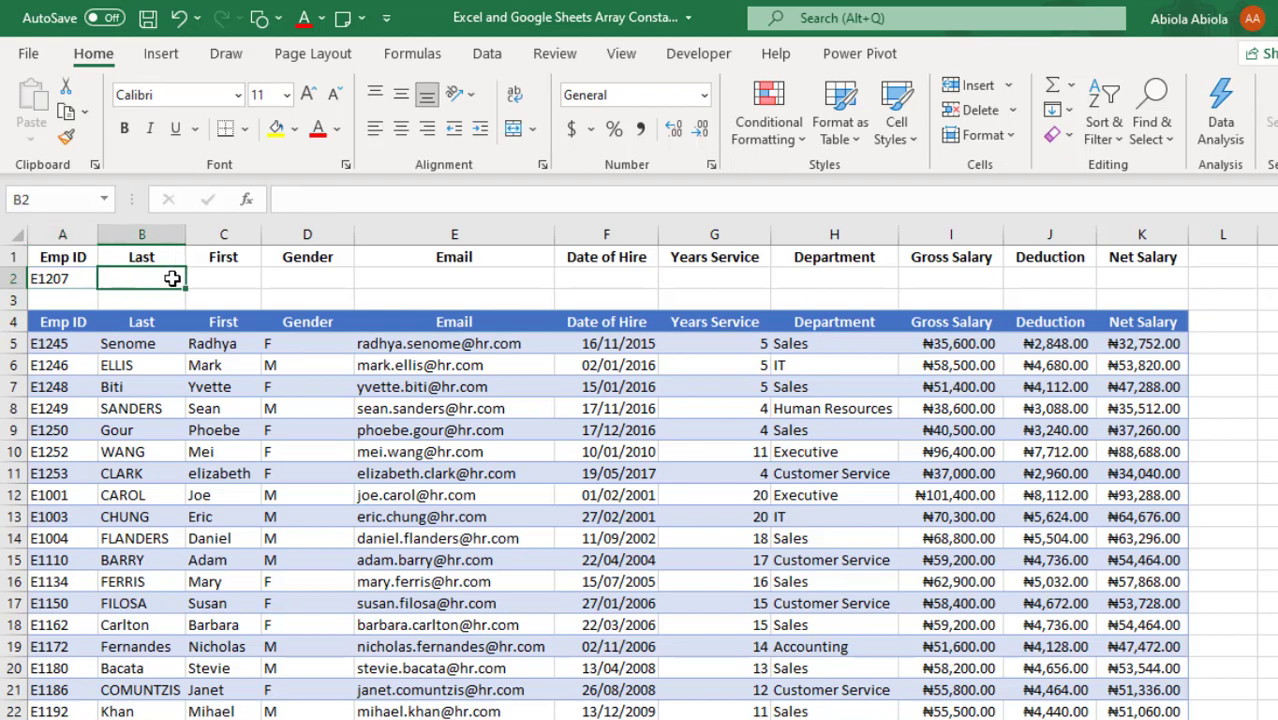
{"action": "type", "text": "=vlo"}
{"action": "key", "text": "Tab"}
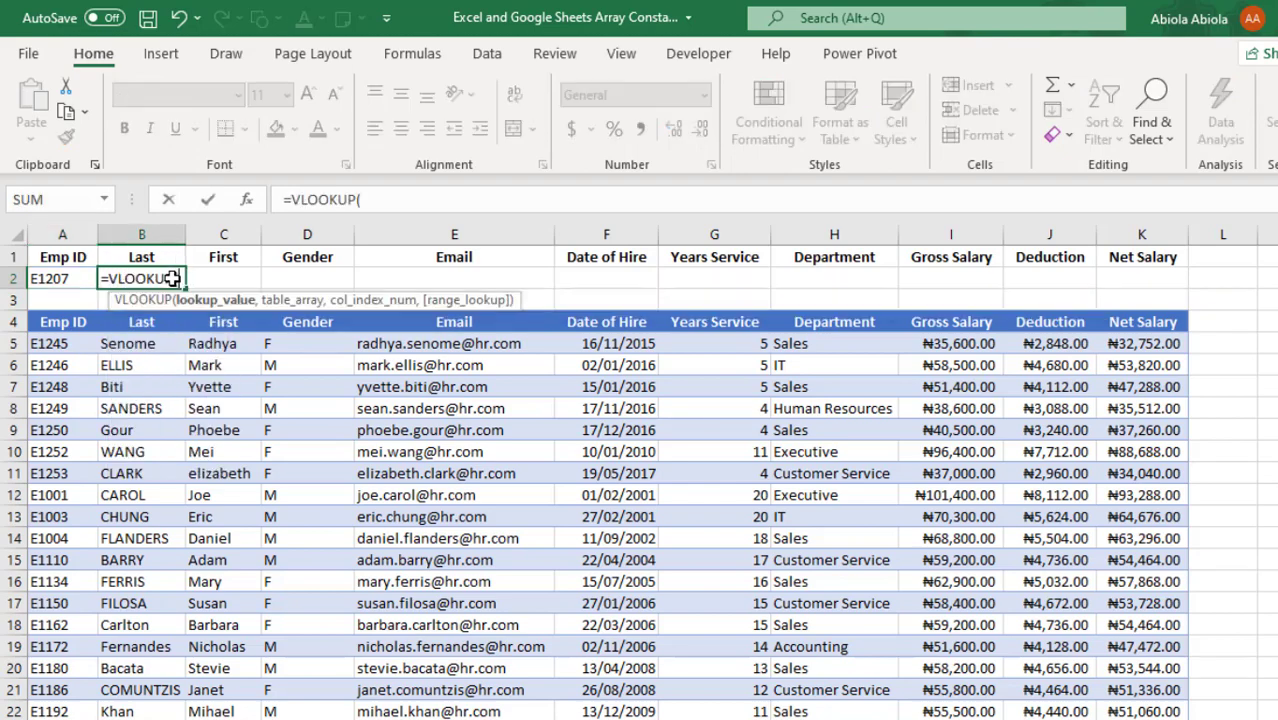
{"action": "left_click", "coordinate": [63, 279]}
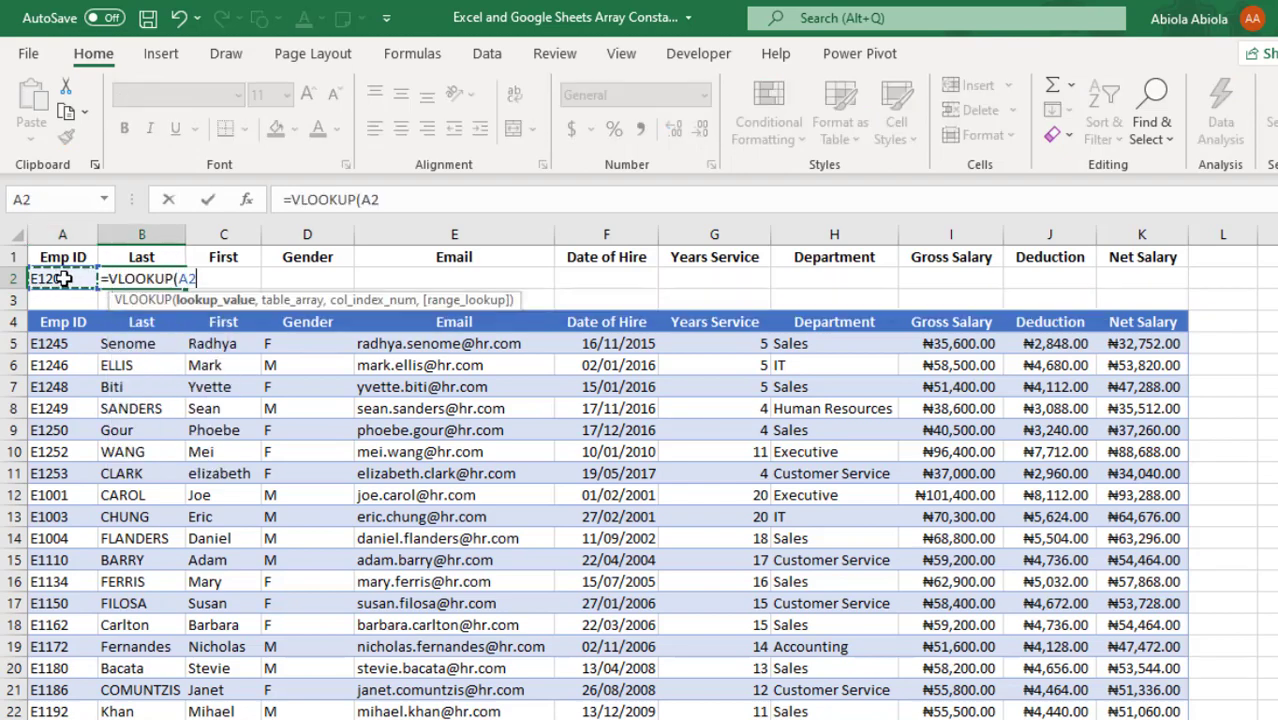
{"action": "key", "text": "F4"}
{"action": "type", "text": ","}
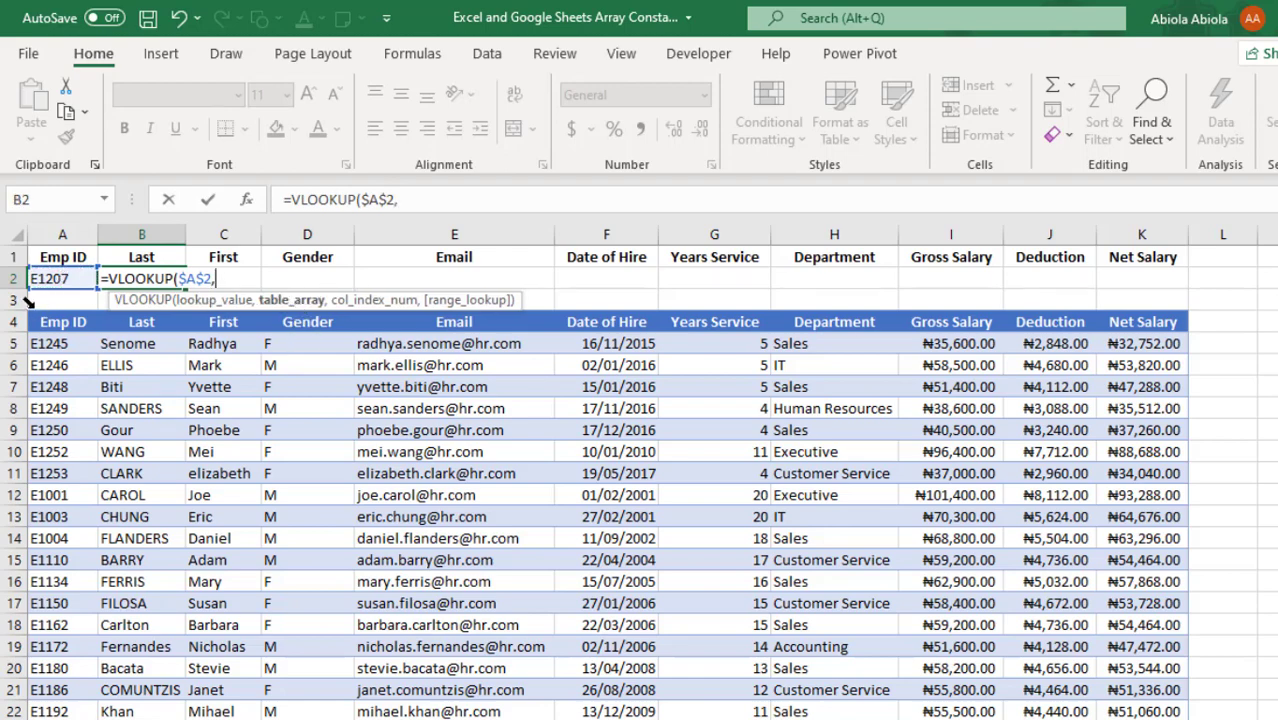
{"action": "left_click", "coordinate": [28, 306]}
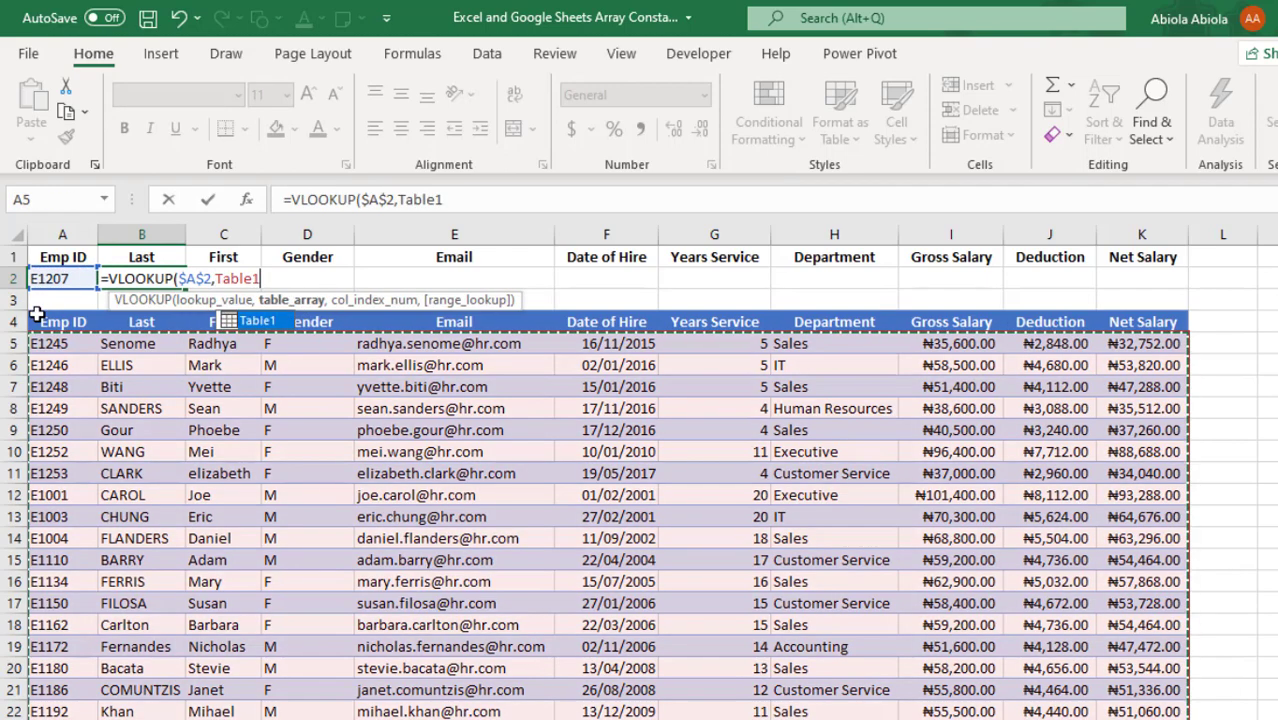
{"action": "left_click", "coordinate": [651, 536]}
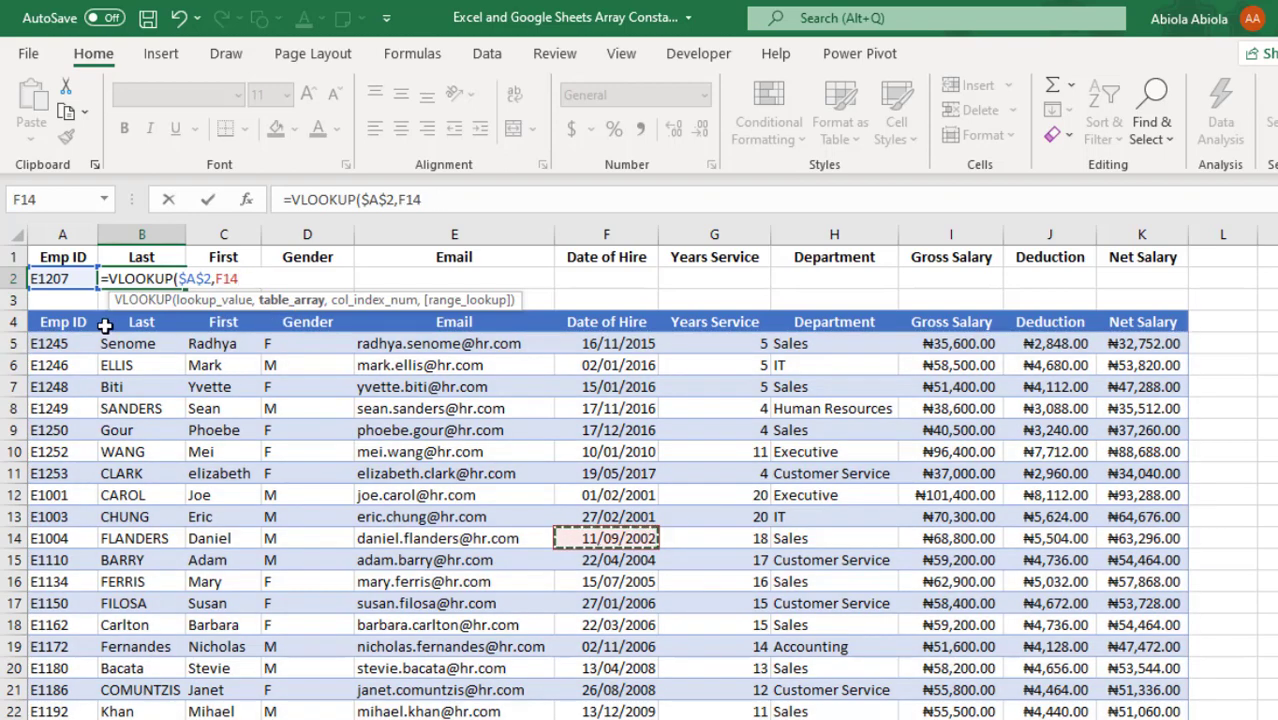
{"action": "left_click", "coordinate": [24, 306]}
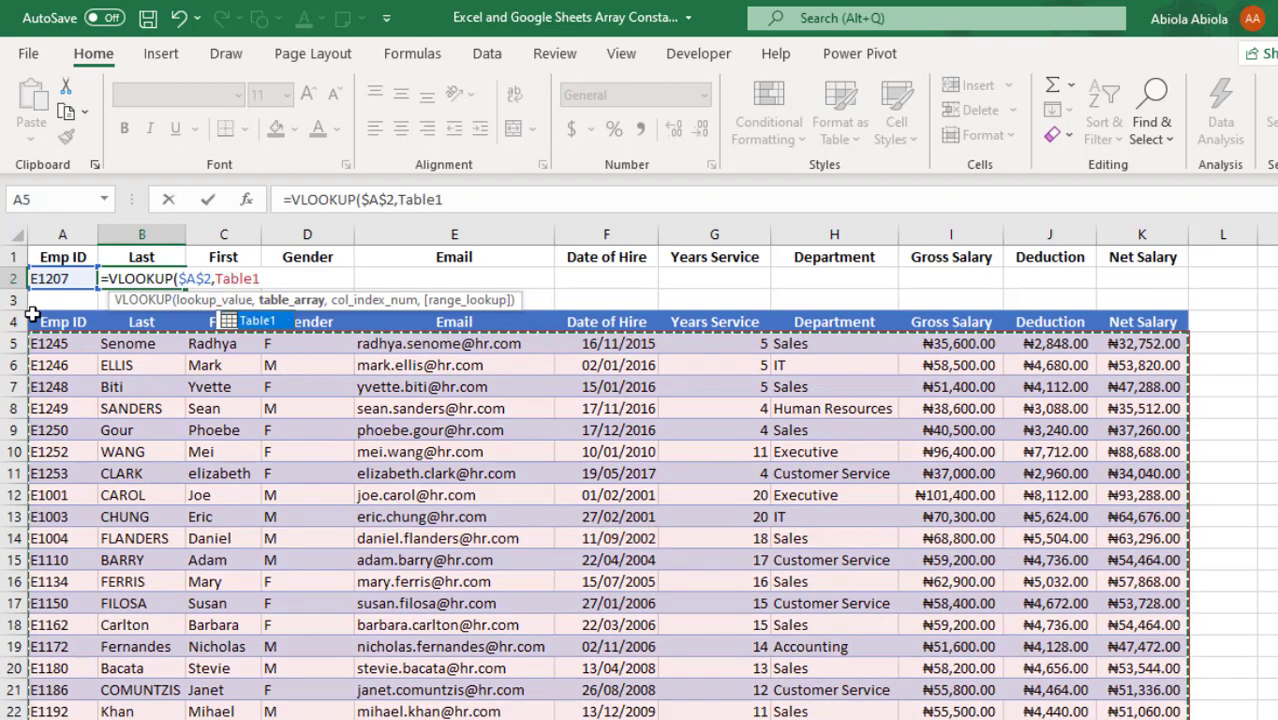
- Add MATCH(B1,Table1[#Headers],0) as the column number and FALSE for exact match
{"action": "type", "text": ","}
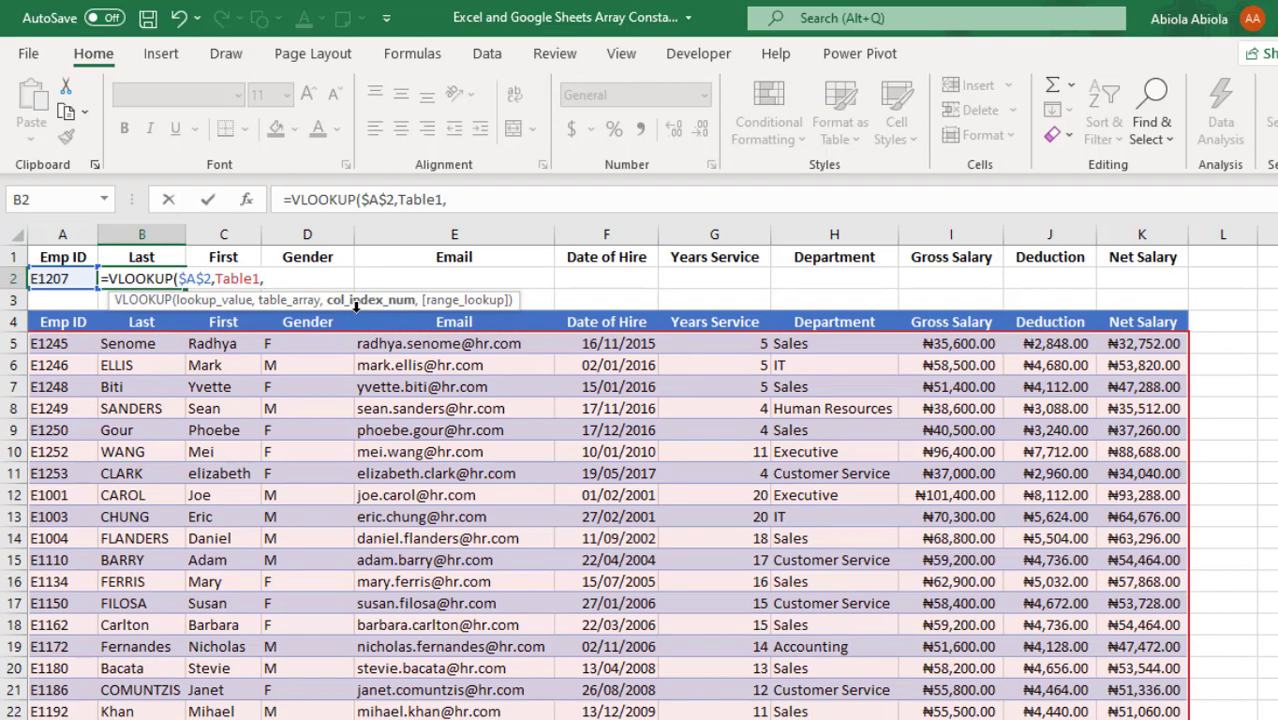
{"action": "type", "text": "matc"}
{"action": "key", "text": "Tab"}
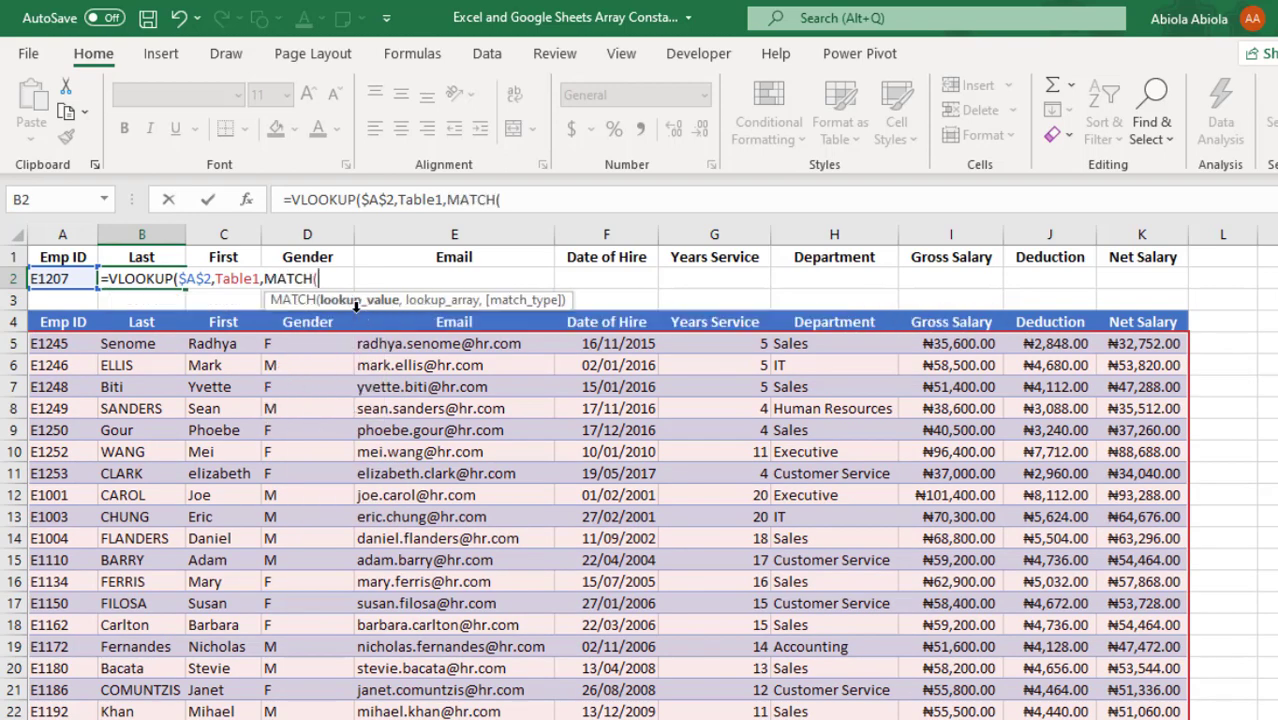
{"action": "left_click", "coordinate": [138, 257]}
{"action": "type", "text": ","}
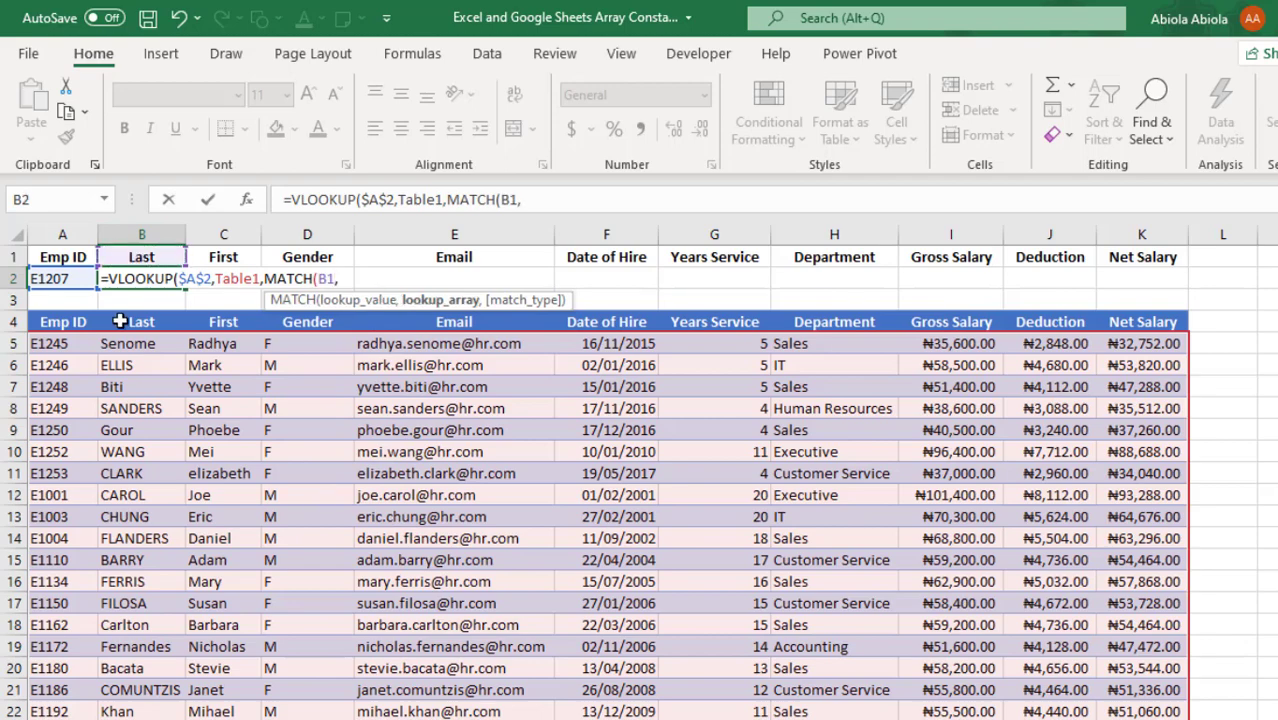
{"action": "left_click", "coordinate": [24, 321]}
{"action": "type", "text": ","}
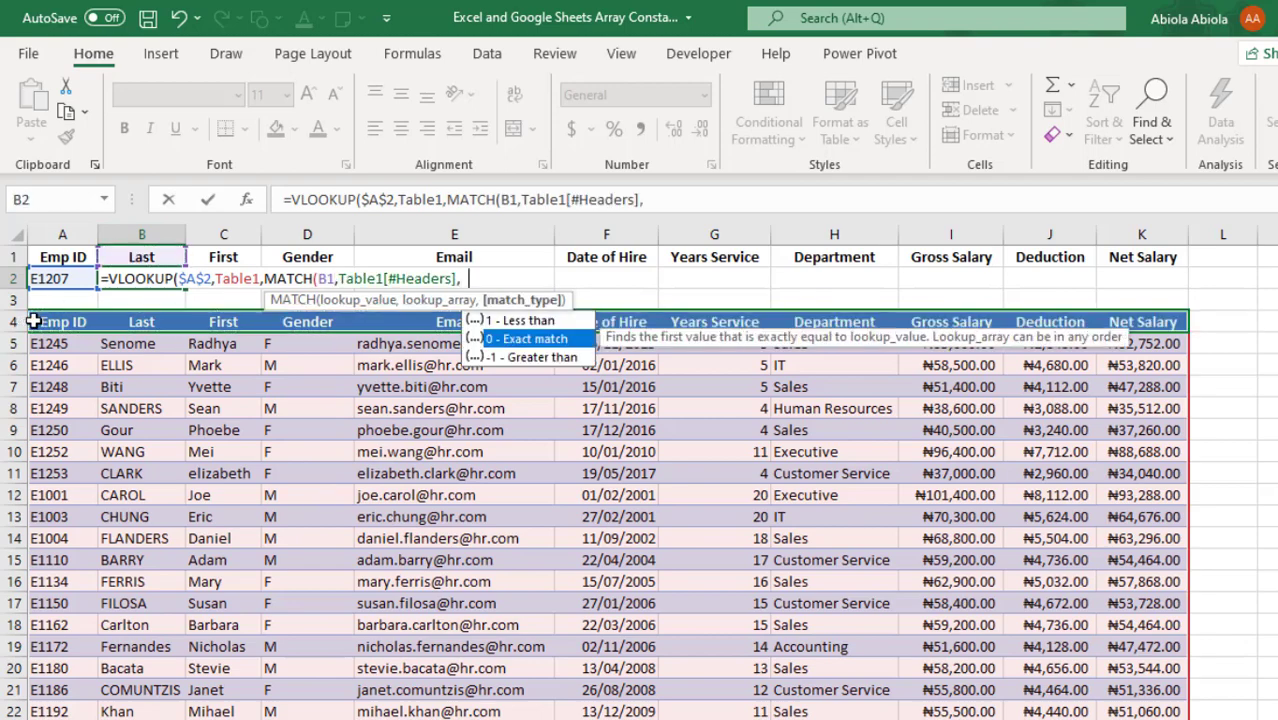
{"action": "type", "text": "0"}
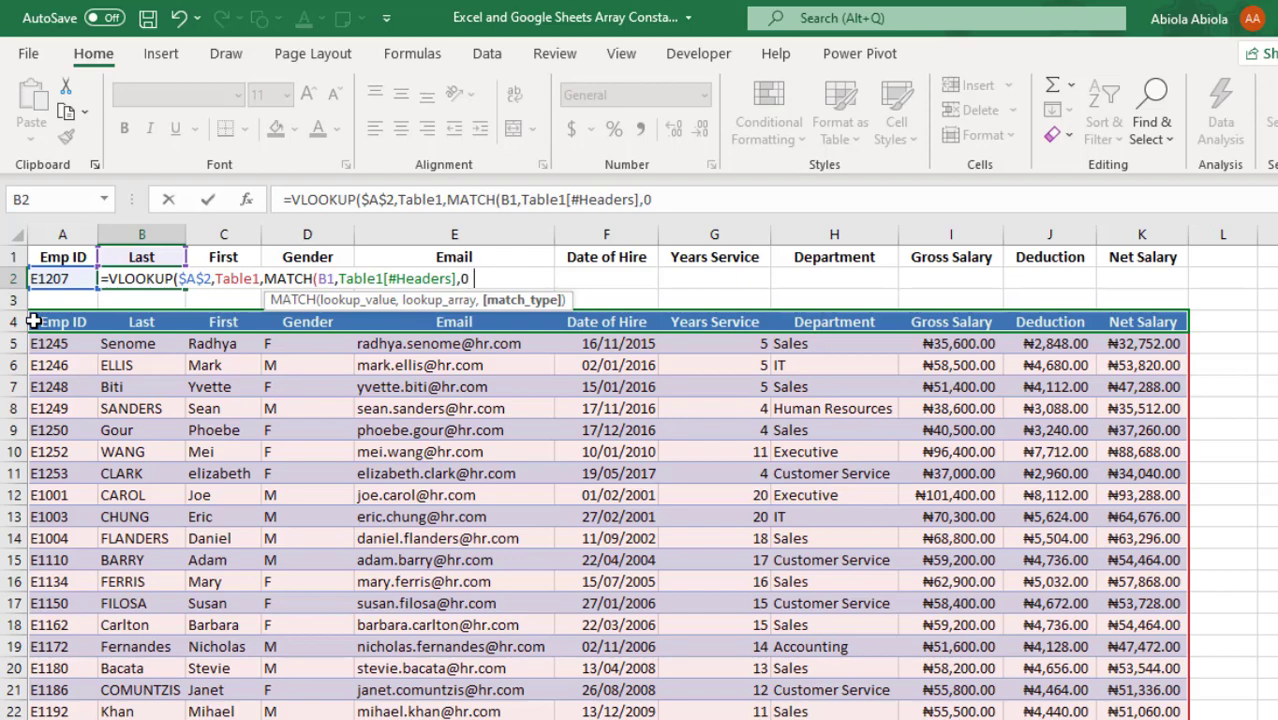
{"action": "type", "text": "),"}
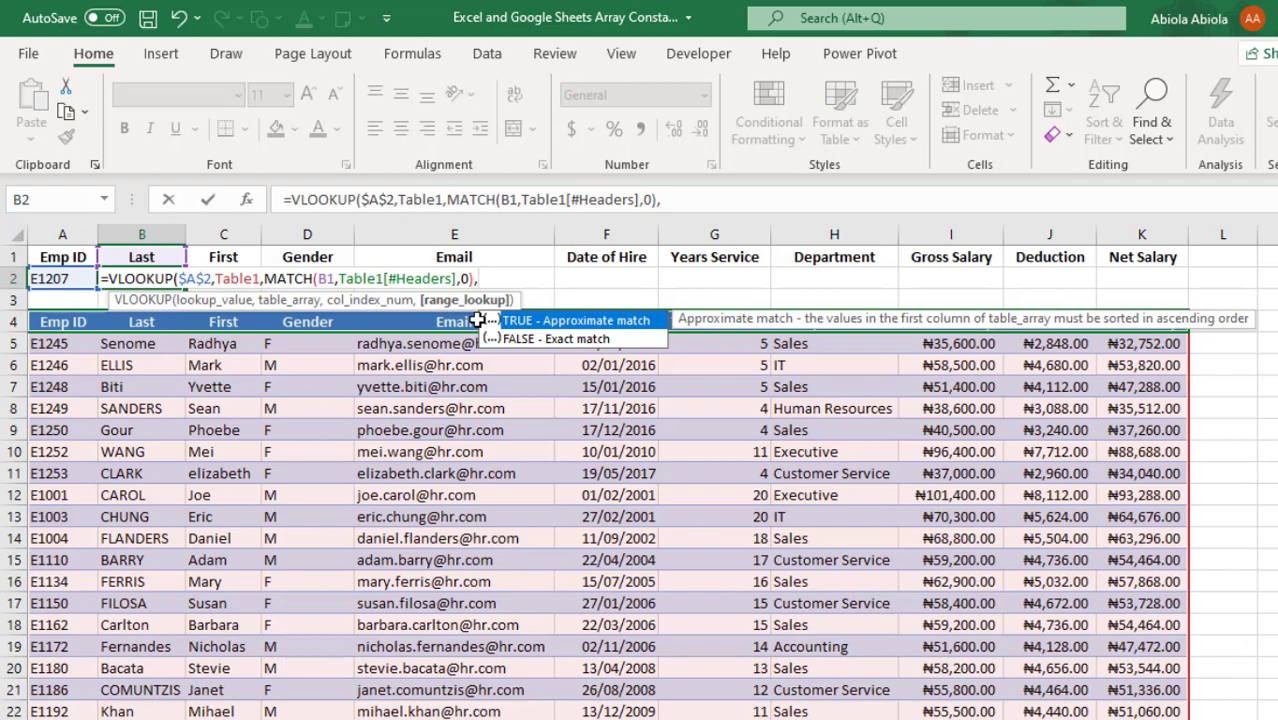
{"action": "key", "text": "Down"}
{"action": "key", "text": "Tab"}
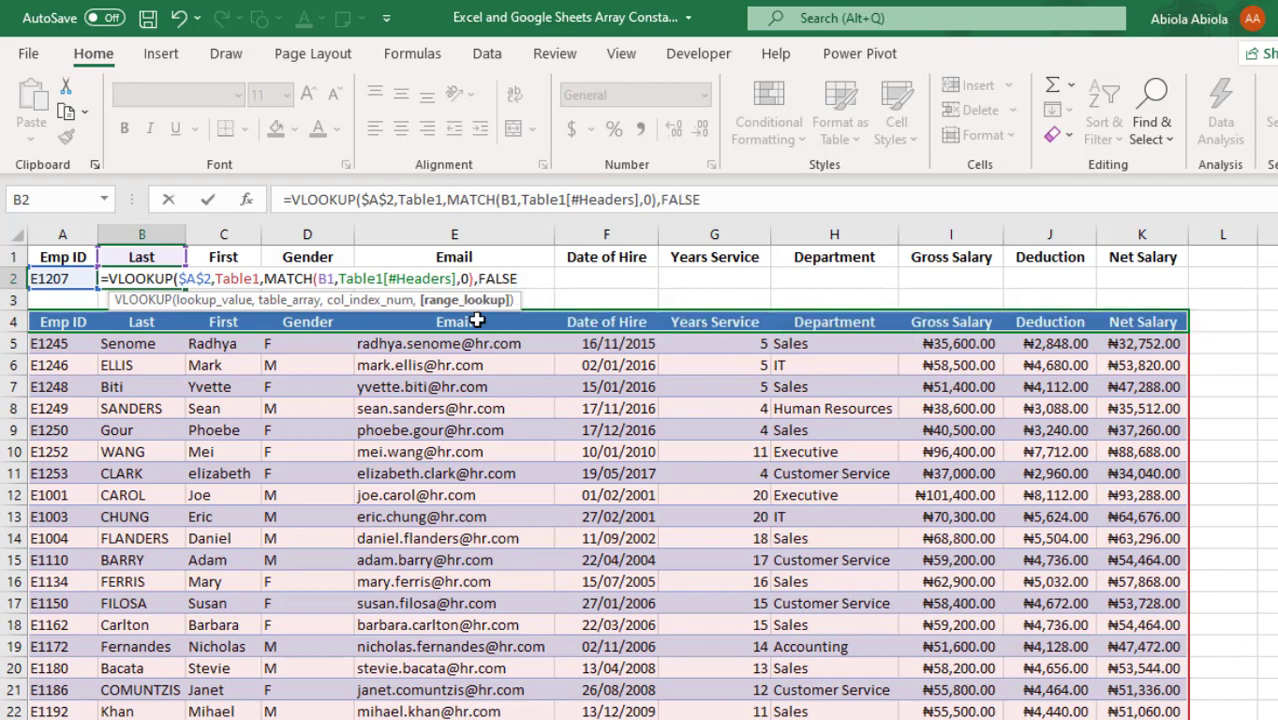
- Commit the B2 lookup formula and copy it across C2:K2
{"action": "type", "text": ")"}
{"action": "key", "text": "ctrl+Return"}
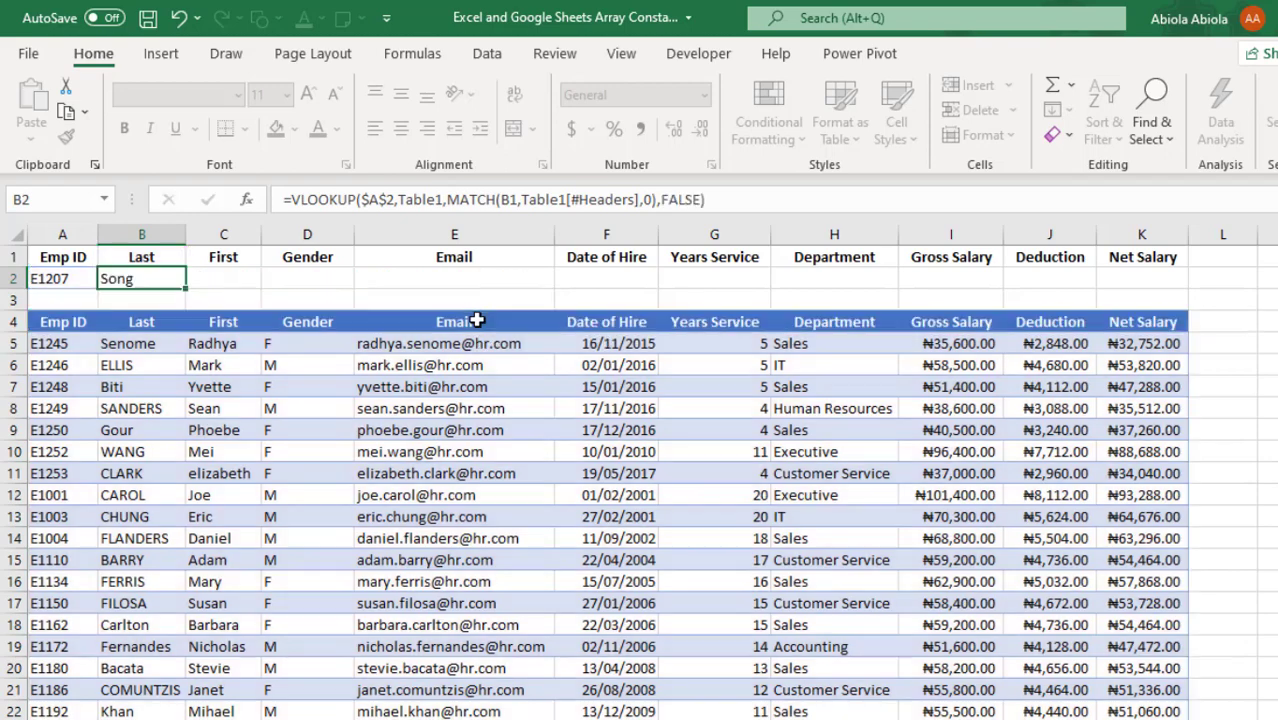
{"action": "key", "text": "ctrl+c"}
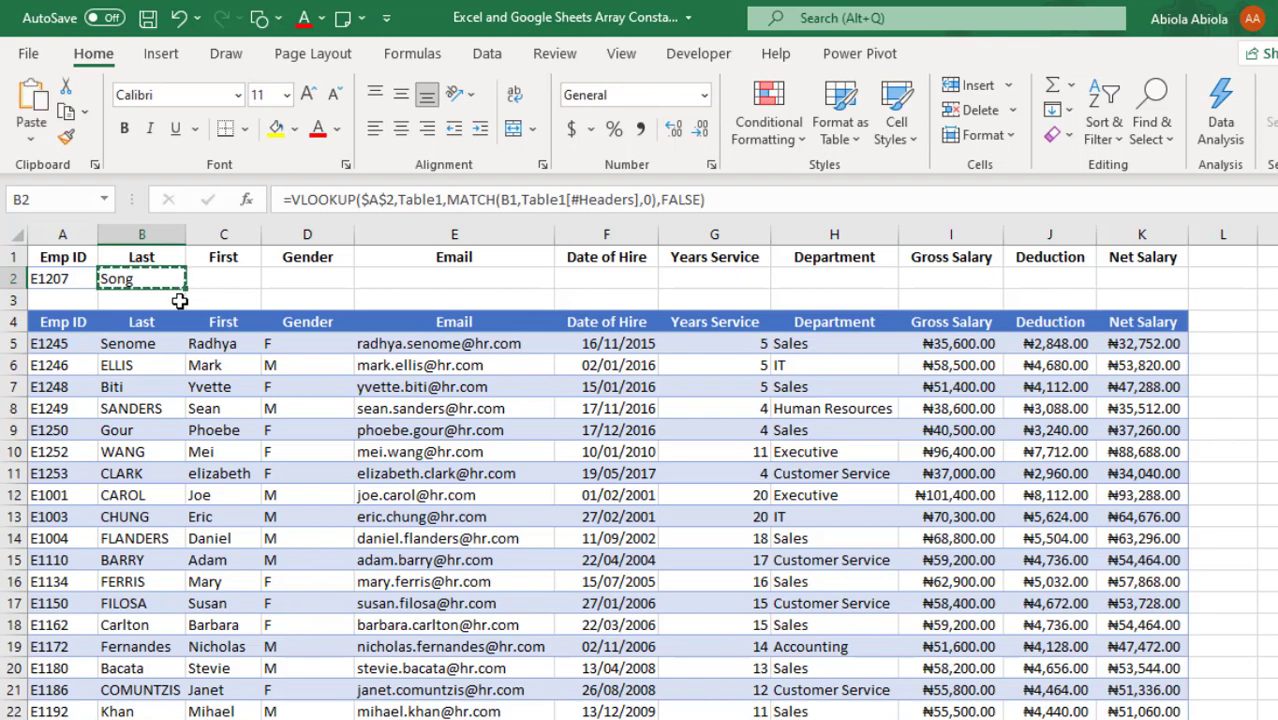
{"action": "key", "text": "shift+Right"}
{"action": "key", "text": "shift+Right"}
{"action": "key", "text": "shift+Right"}
{"action": "key", "text": "shift+Right"}
{"action": "key", "text": "shift+Right"}
{"action": "key", "text": "shift+Right"}
{"action": "key", "text": "shift+Right"}
{"action": "key", "text": "shift+Right"}
{"action": "key", "text": "shift+Right"}
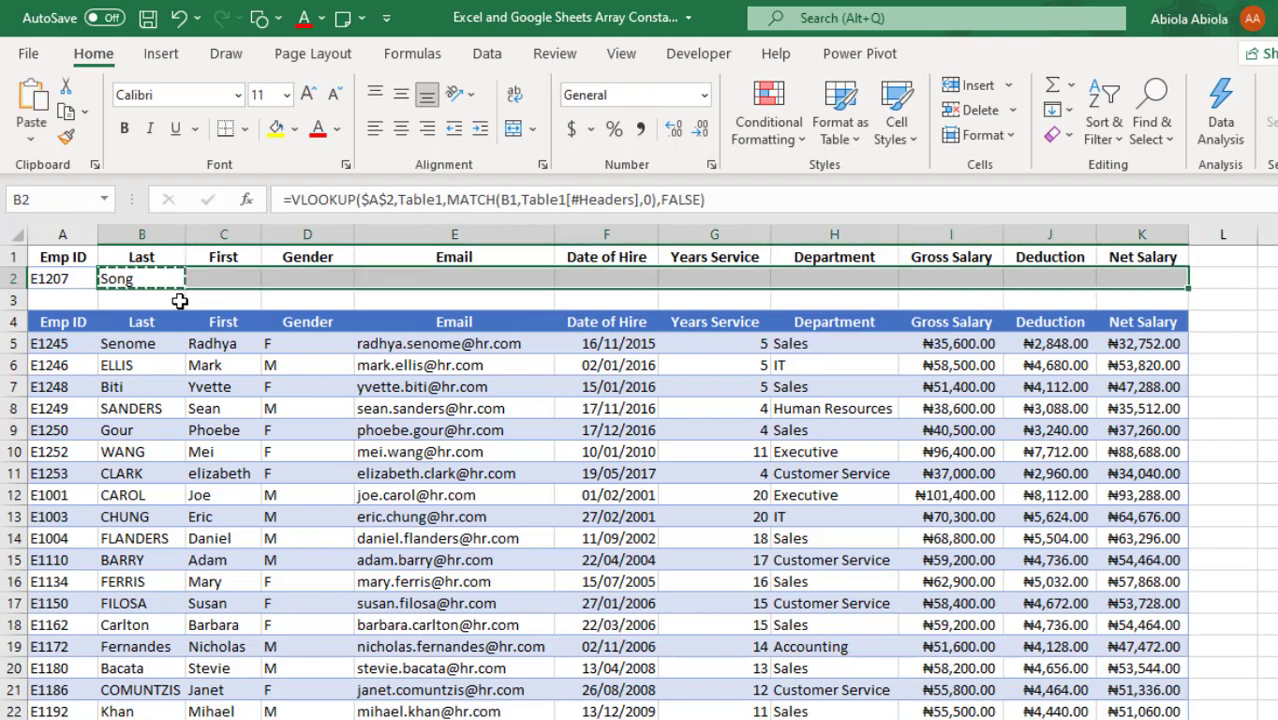
{"action": "key", "text": "ctrl+v"}
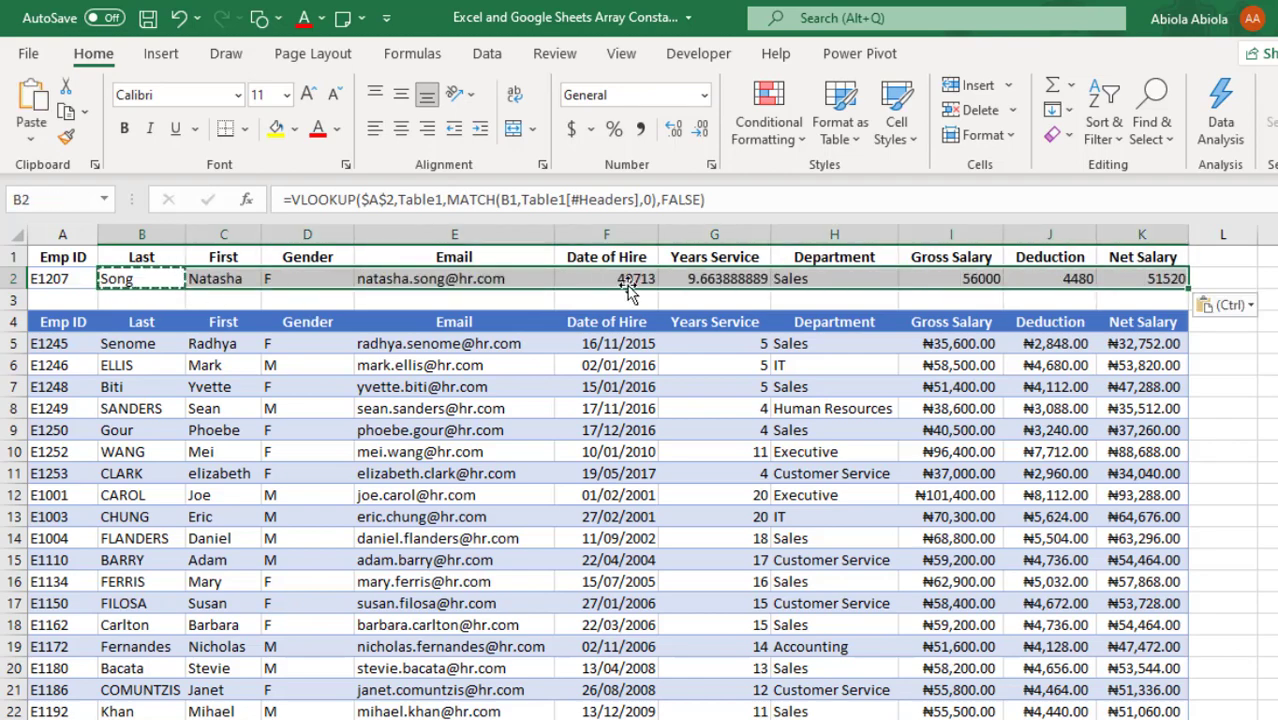
- Format the hire date in F2 as Short Date
{"action": "left_click", "coordinate": [630, 280]}
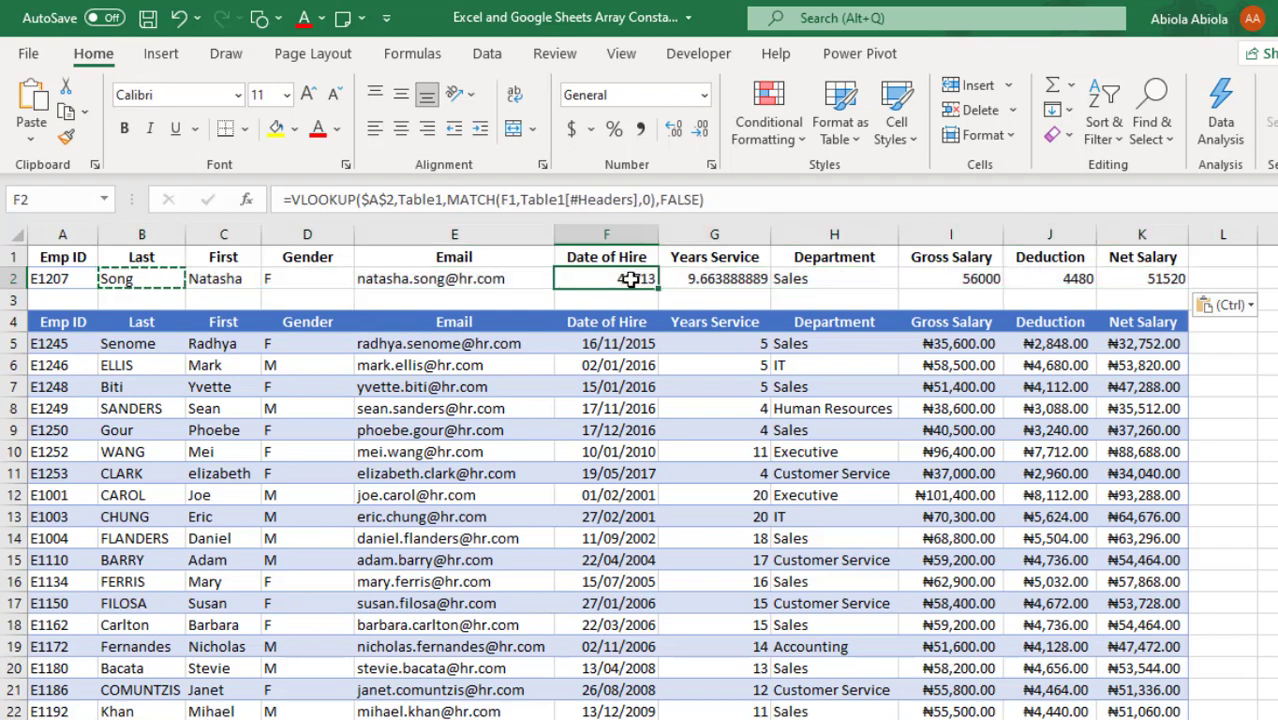
{"action": "left_click", "coordinate": [664, 96]}
{"action": "type", "text": "Short Date"}
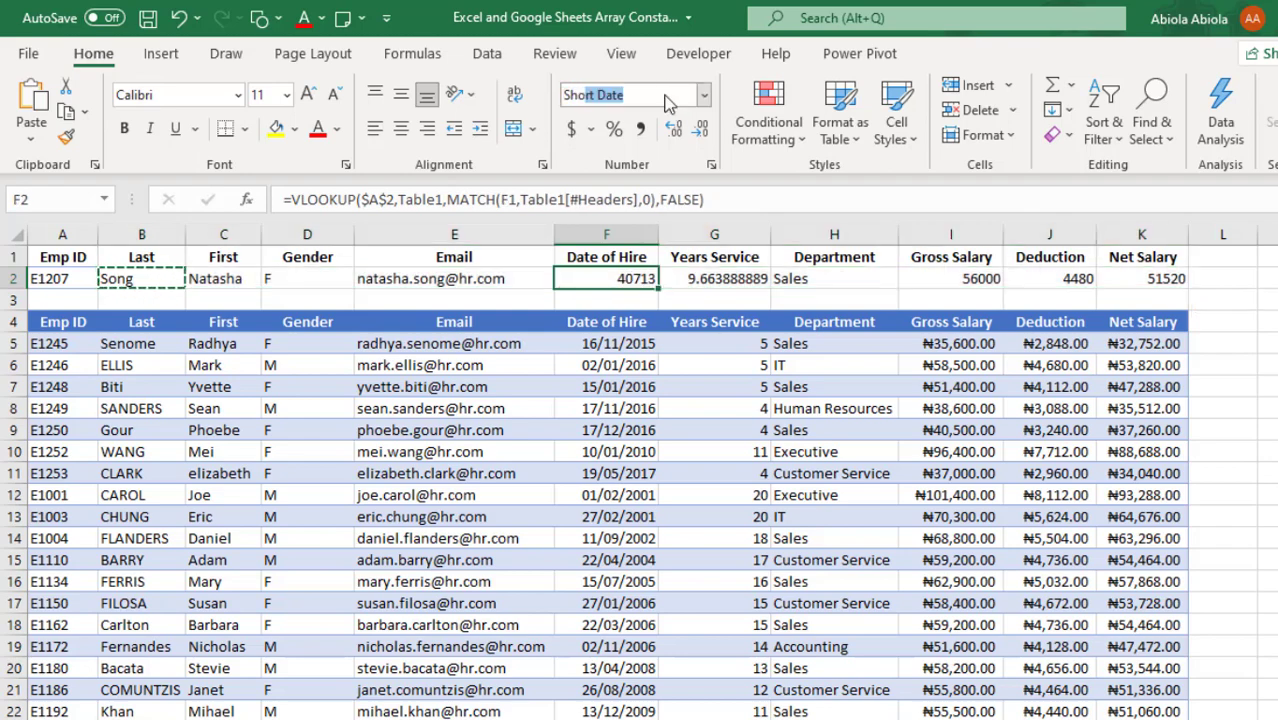
{"action": "key", "text": "Return"}
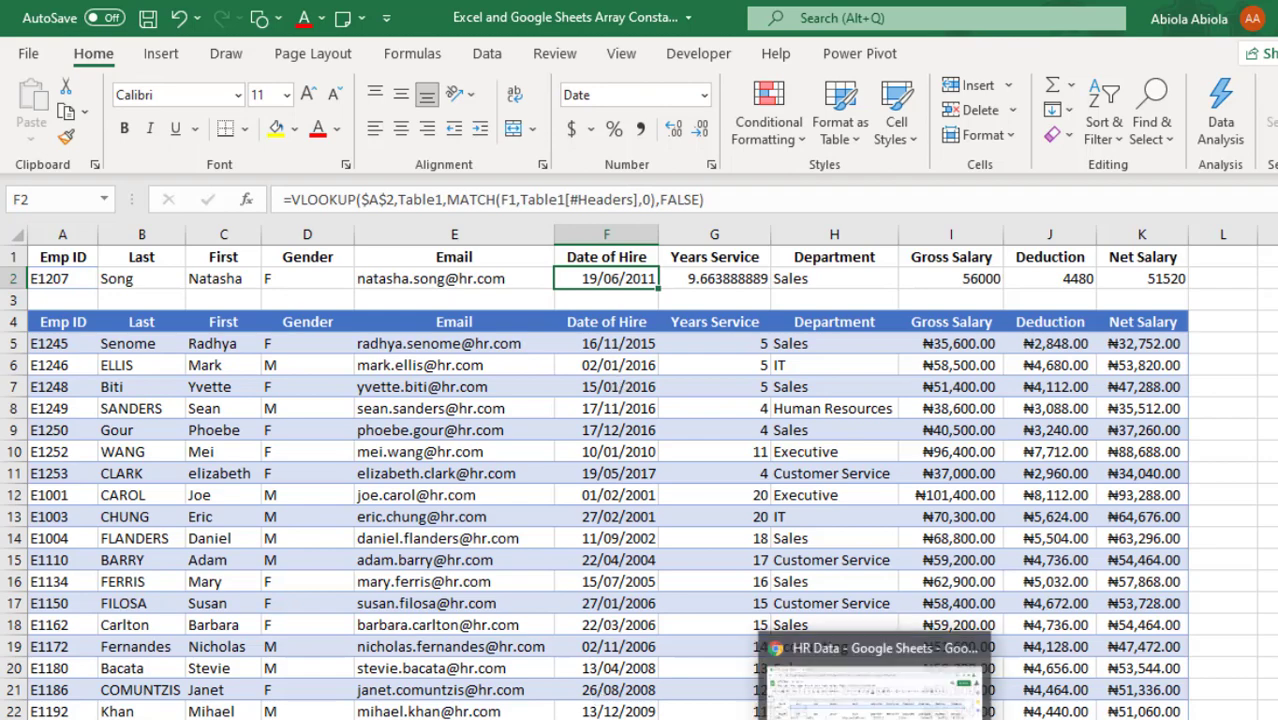
- In the Google Sheets HR Data sheet, begin B2 with =VLOOKUP($A$2,
{"action": "left_click", "coordinate": [985, 695]}
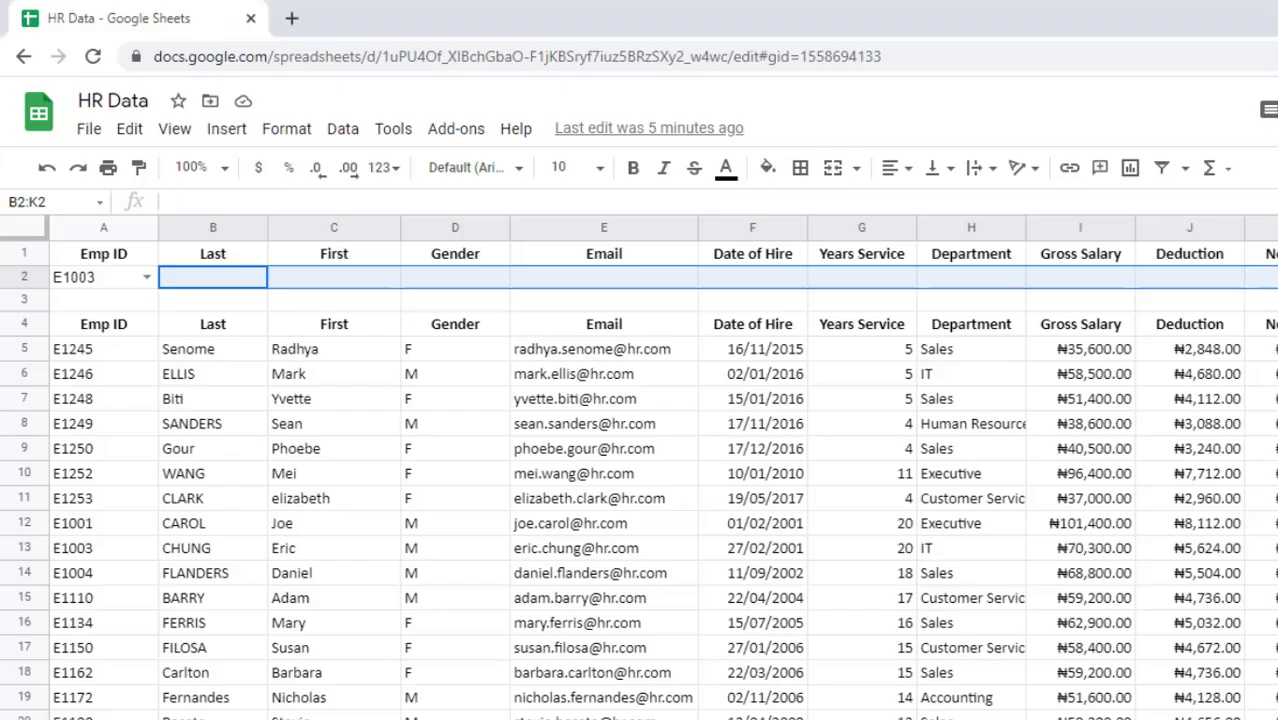
{"action": "left_click", "coordinate": [186, 274]}
{"action": "type", "text": "=vlo"}
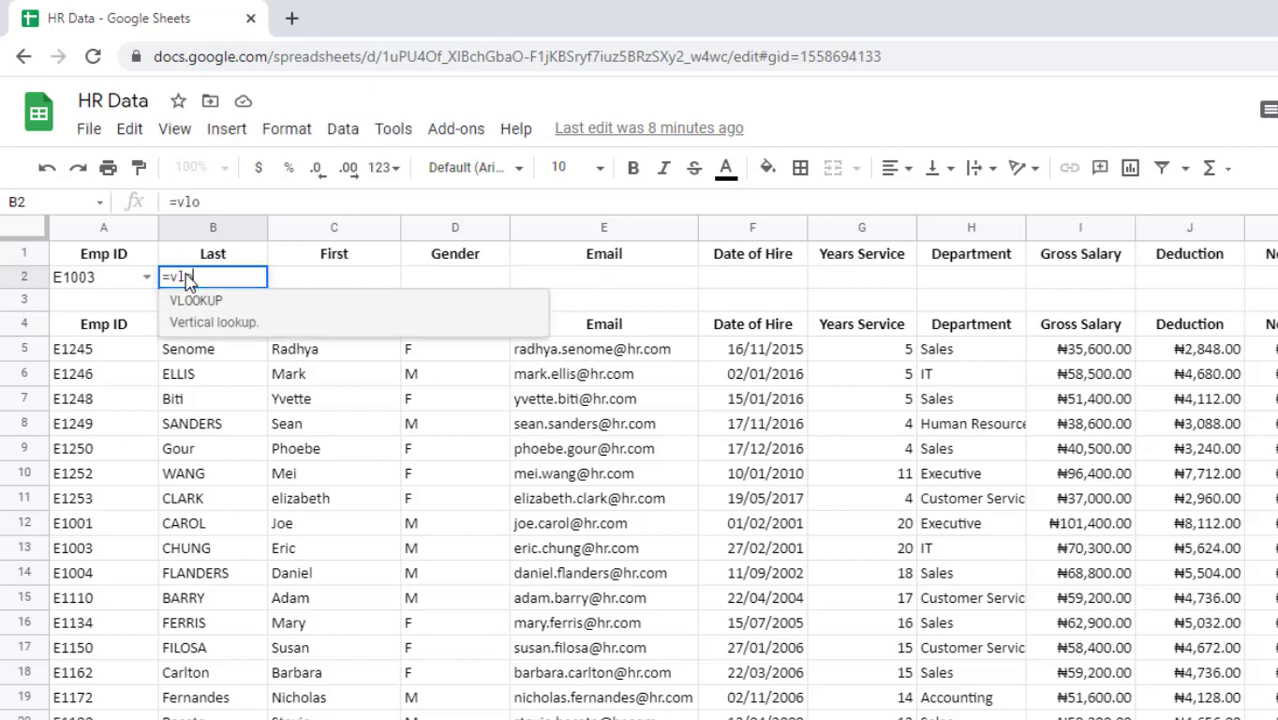
{"action": "key", "text": "Tab"}
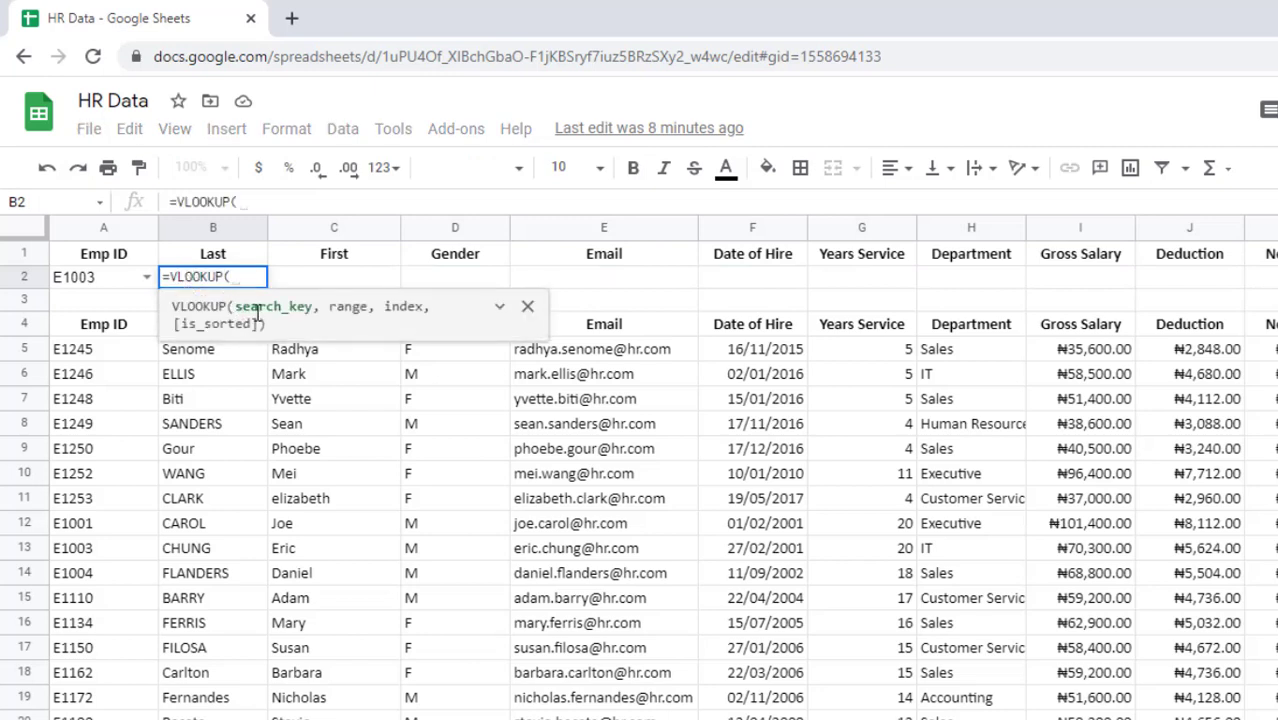
{"action": "left_click", "coordinate": [113, 277]}
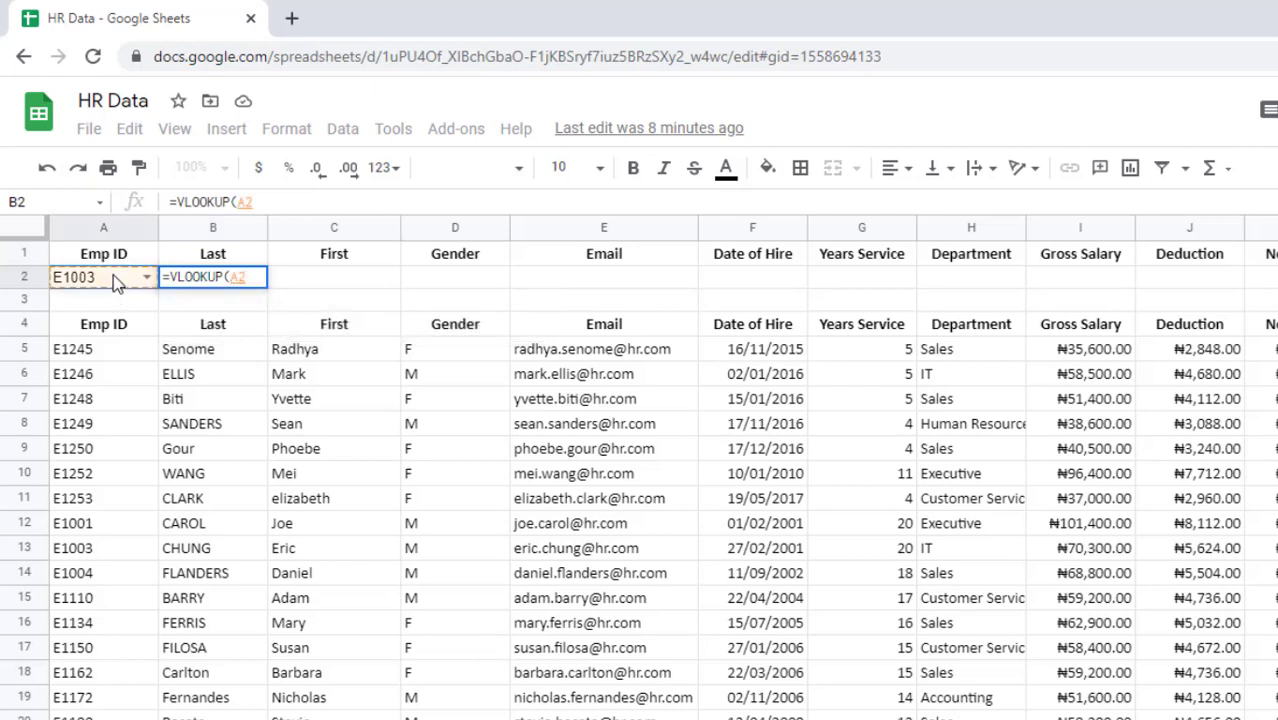
{"action": "key", "text": "F4"}
{"action": "type", "text": ","}
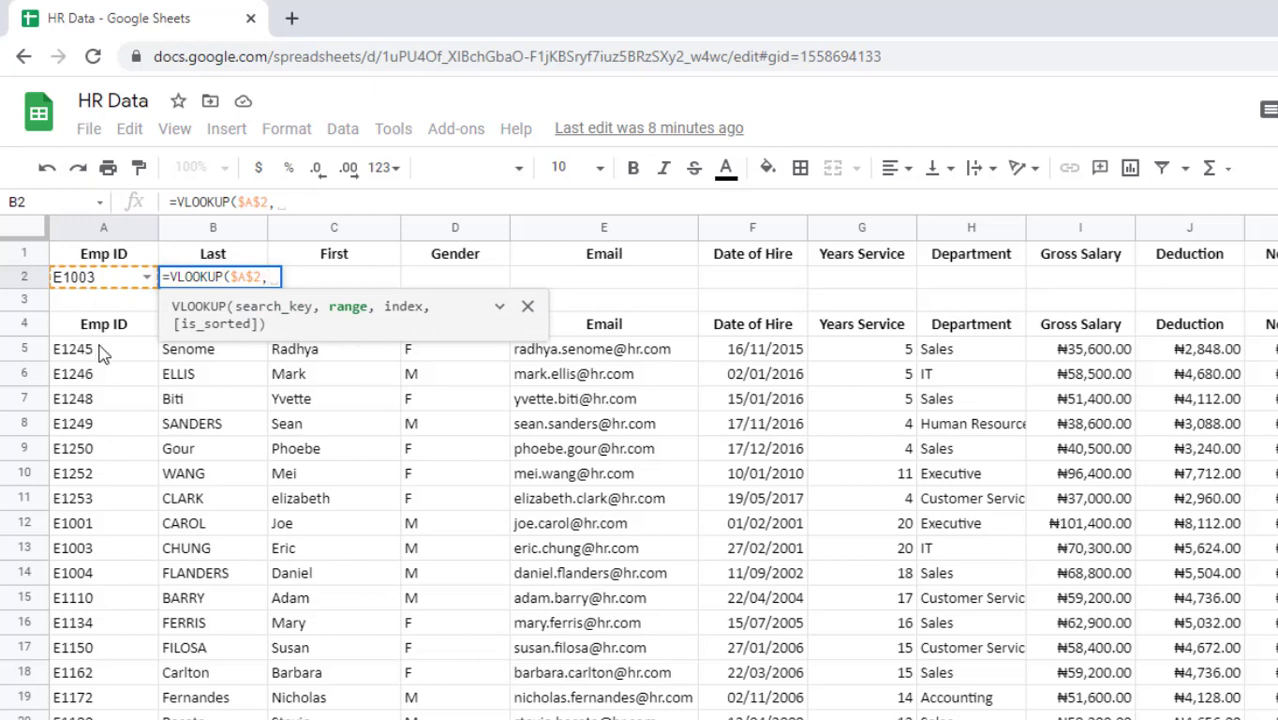
- Add the absolute table range $A$5:$K$39 and open a MATCH for the column number
{"action": "left_click", "coordinate": [101, 350]}
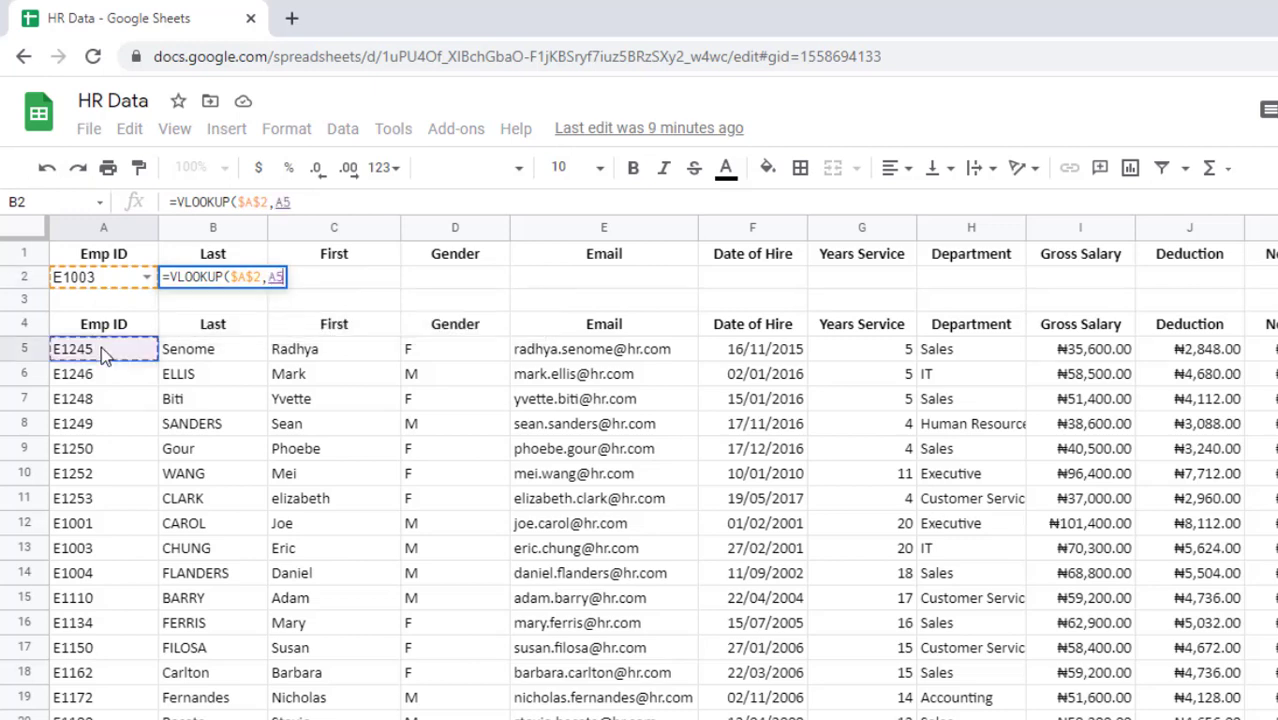
{"action": "key", "text": "ctrl+shift+Right"}
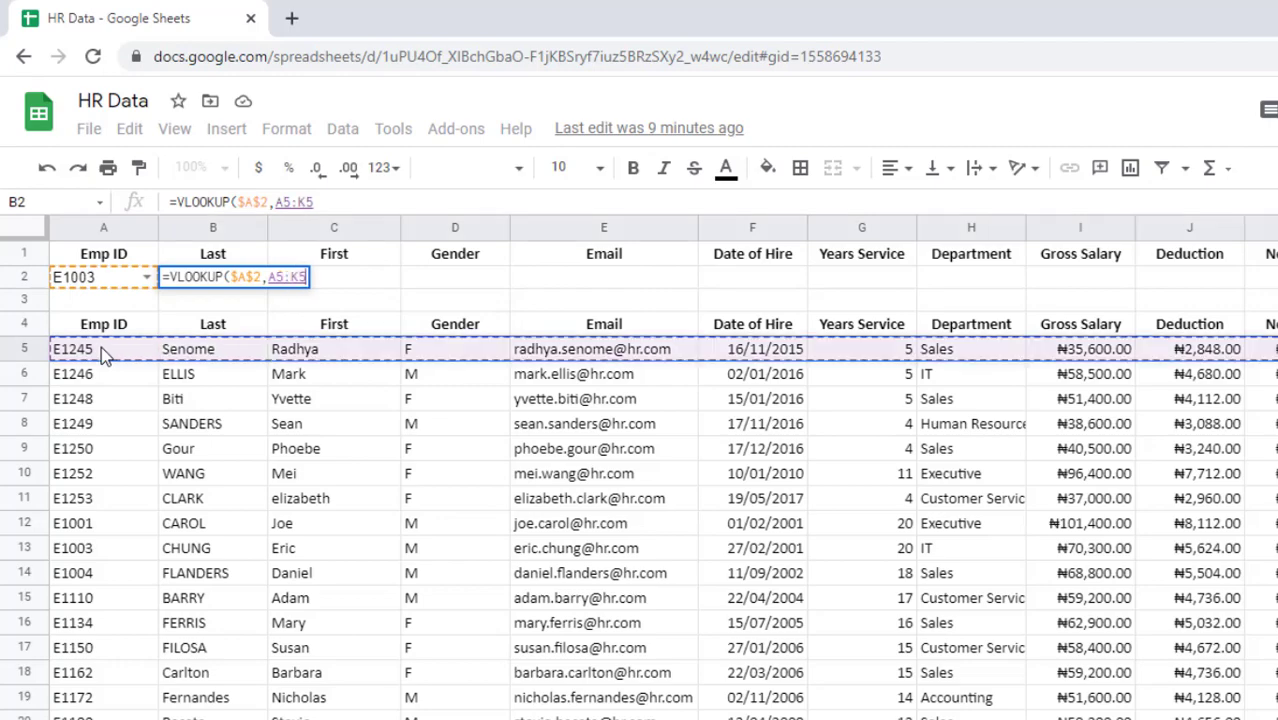
{"action": "key", "text": "ctrl+shift+Down"}
{"action": "key", "text": "F4"}
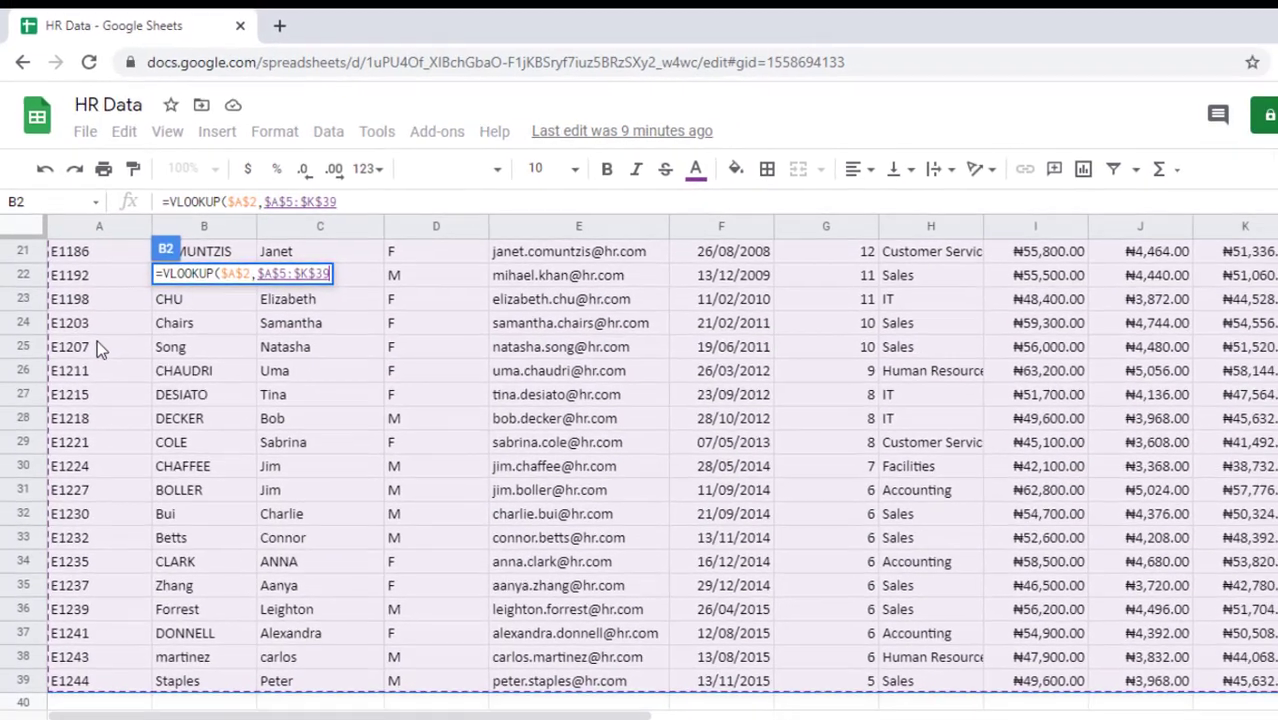
{"action": "type", "text": ","}
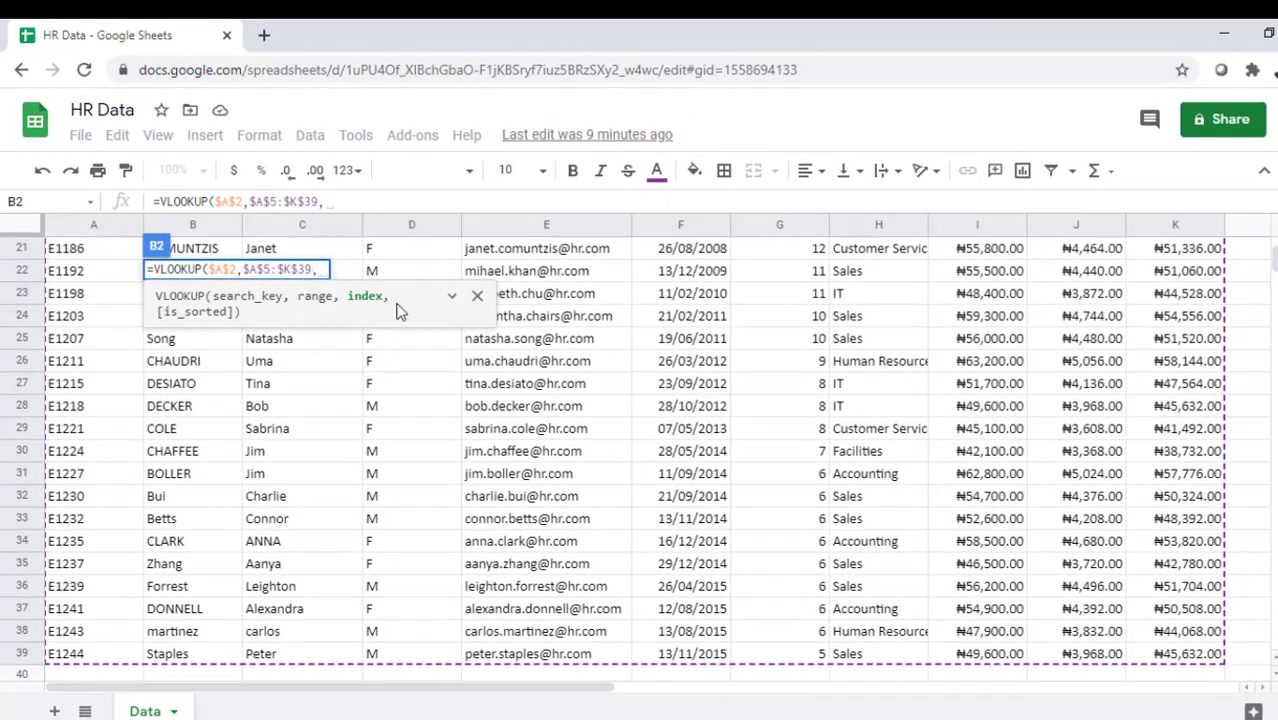
{"action": "type", "text": "ma"}
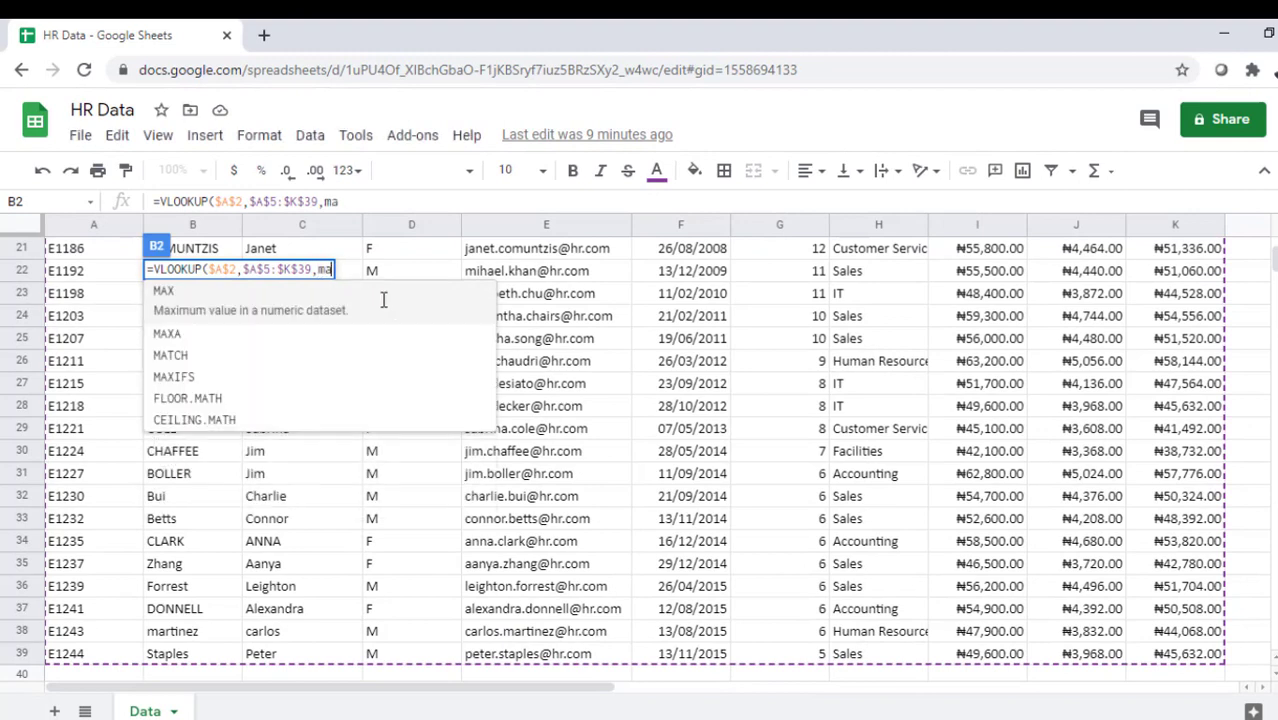
{"action": "type", "text": "tc"}
{"action": "key", "text": "Tab"}
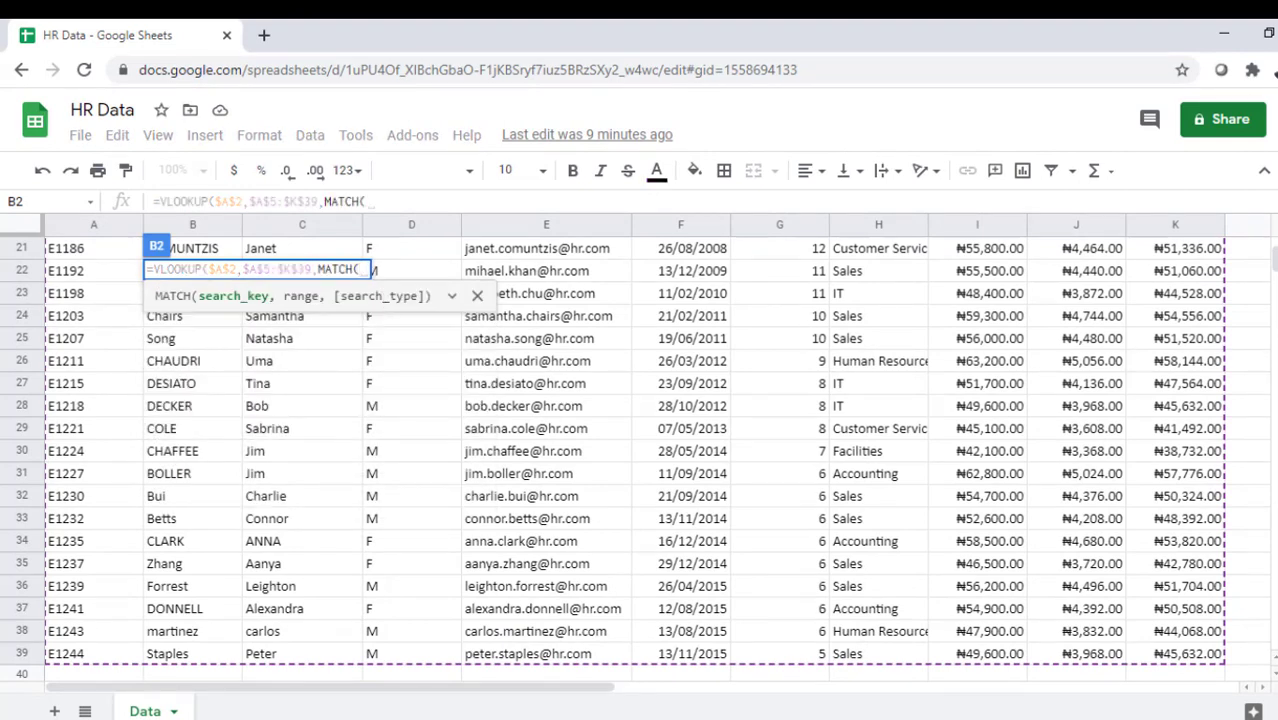
- Finish the formula with MATCH(B1,$A$4:$K$4,0) and exact match 0, closing VLOOKUP
{"action": "scroll", "coordinate": [1268, 258], "scroll_direction": "up", "scroll_amount": 5}
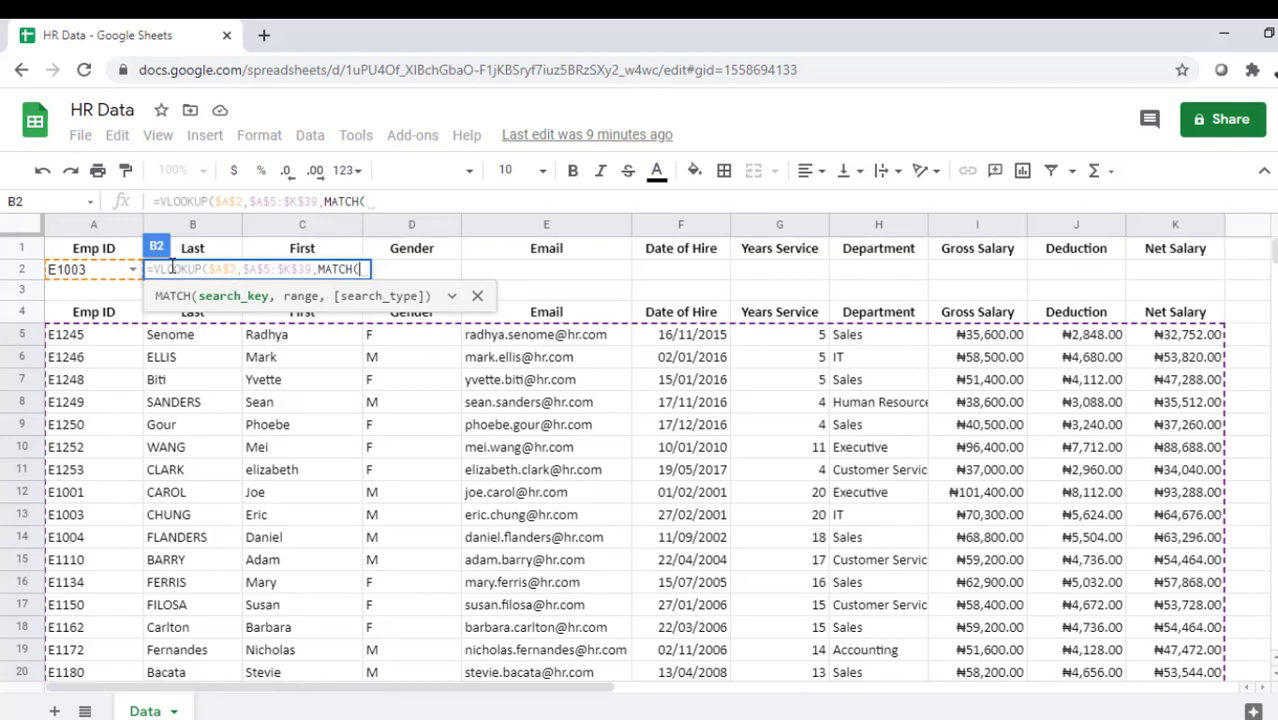
{"action": "left_click", "coordinate": [198, 258]}
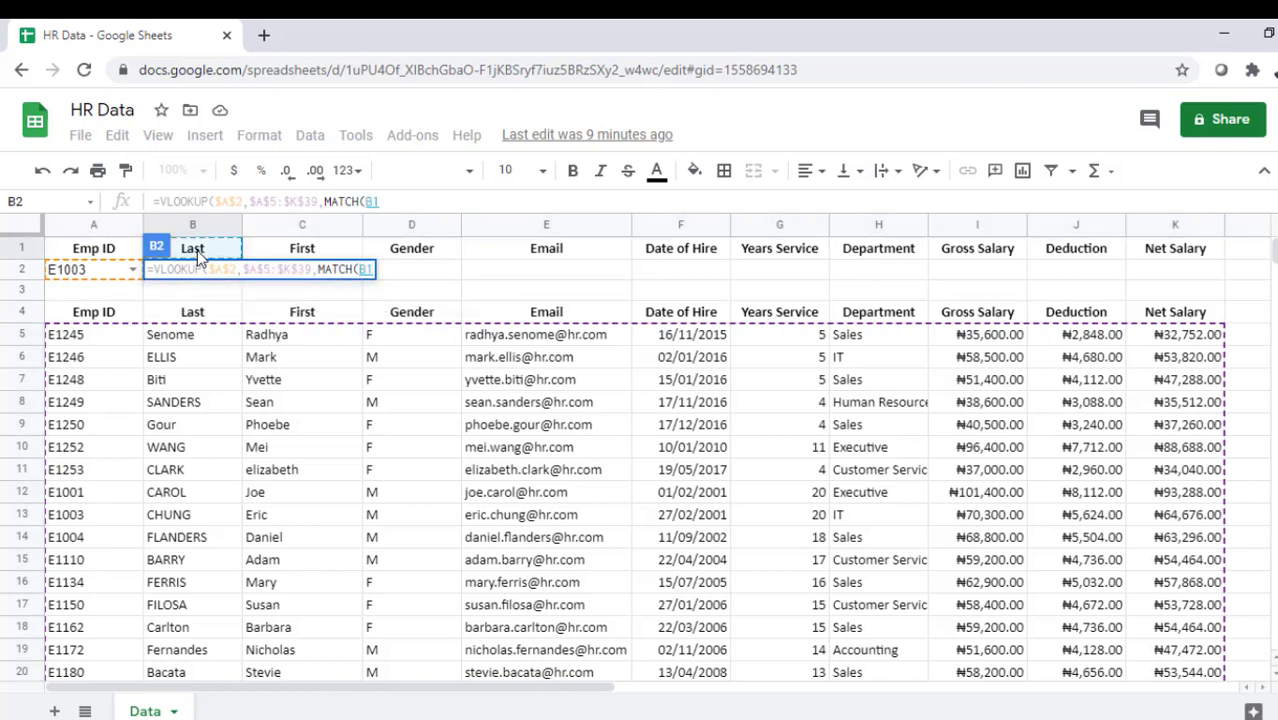
{"action": "type", "text": ","}
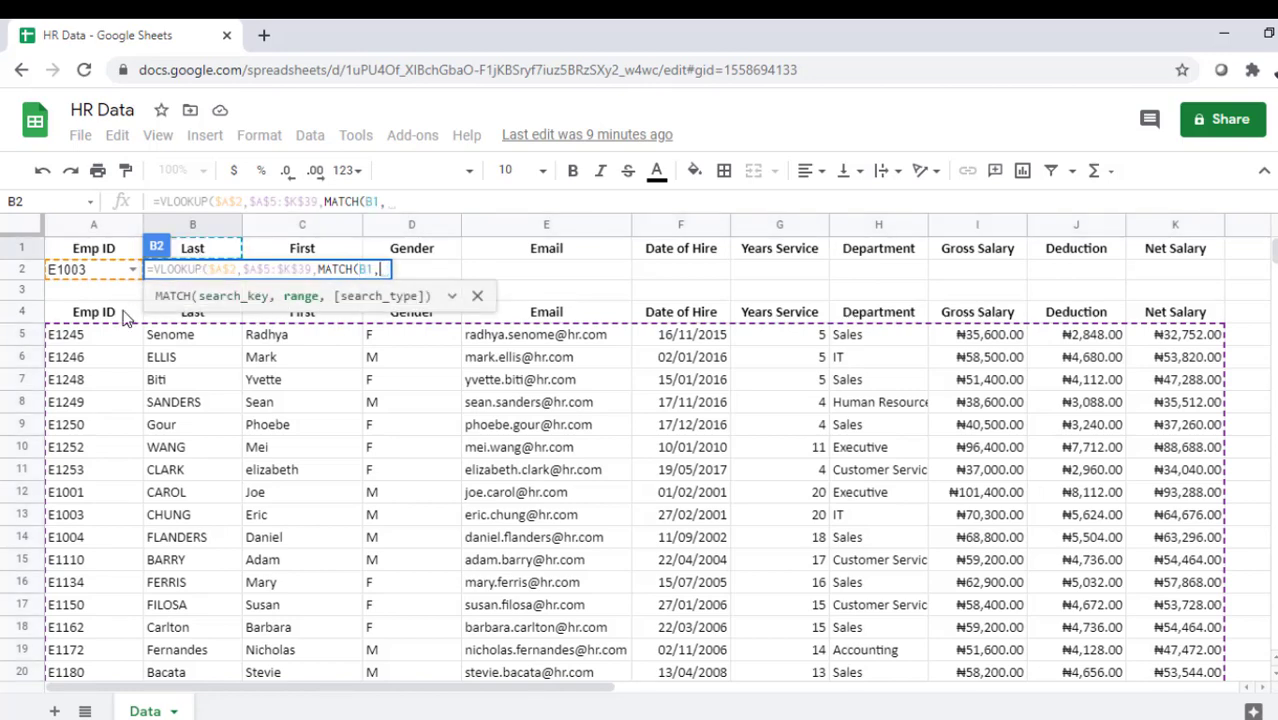
{"action": "left_click", "coordinate": [95, 316]}
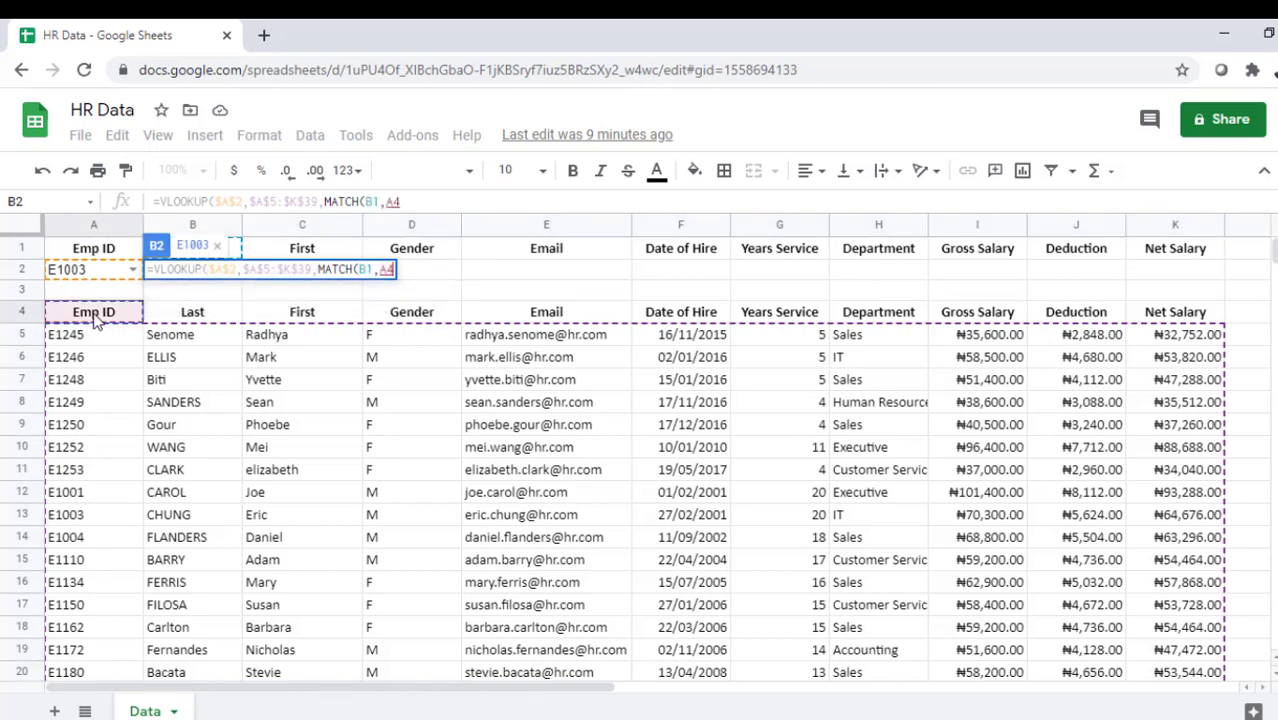
{"action": "key", "text": "ctrl+shift+Right"}
{"action": "key", "text": "F4"}
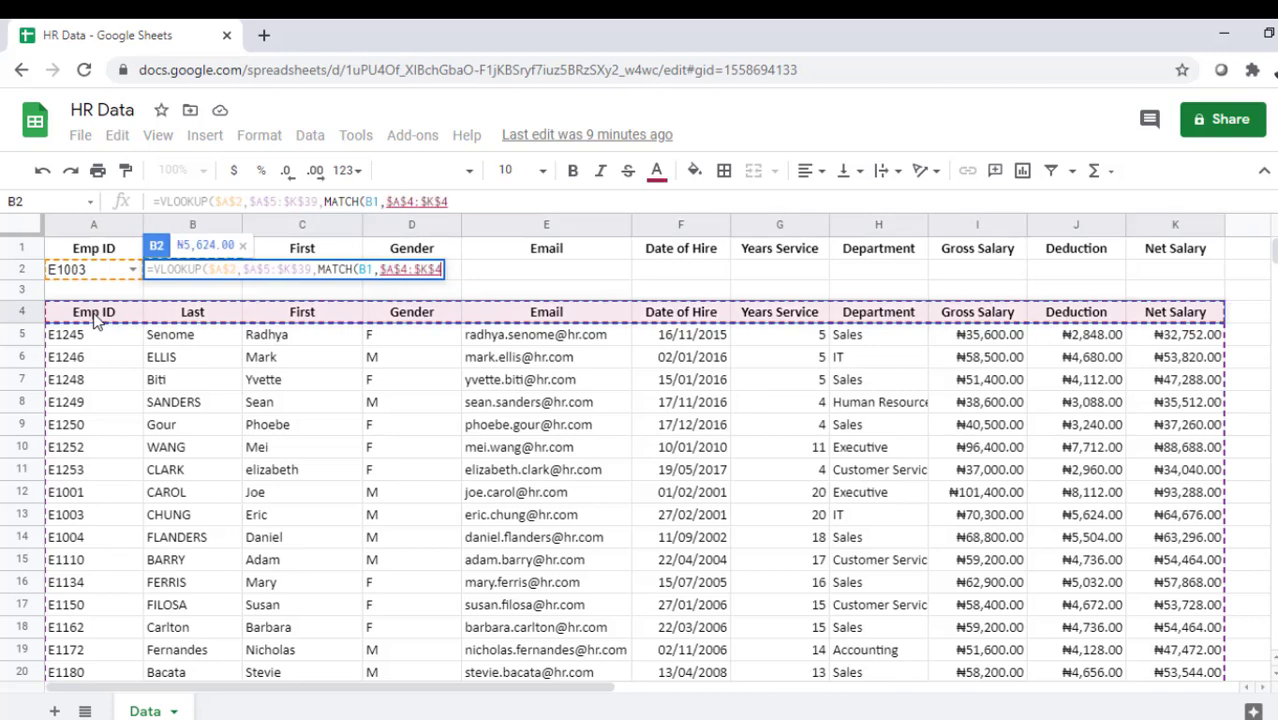
{"action": "type", "text": ","}
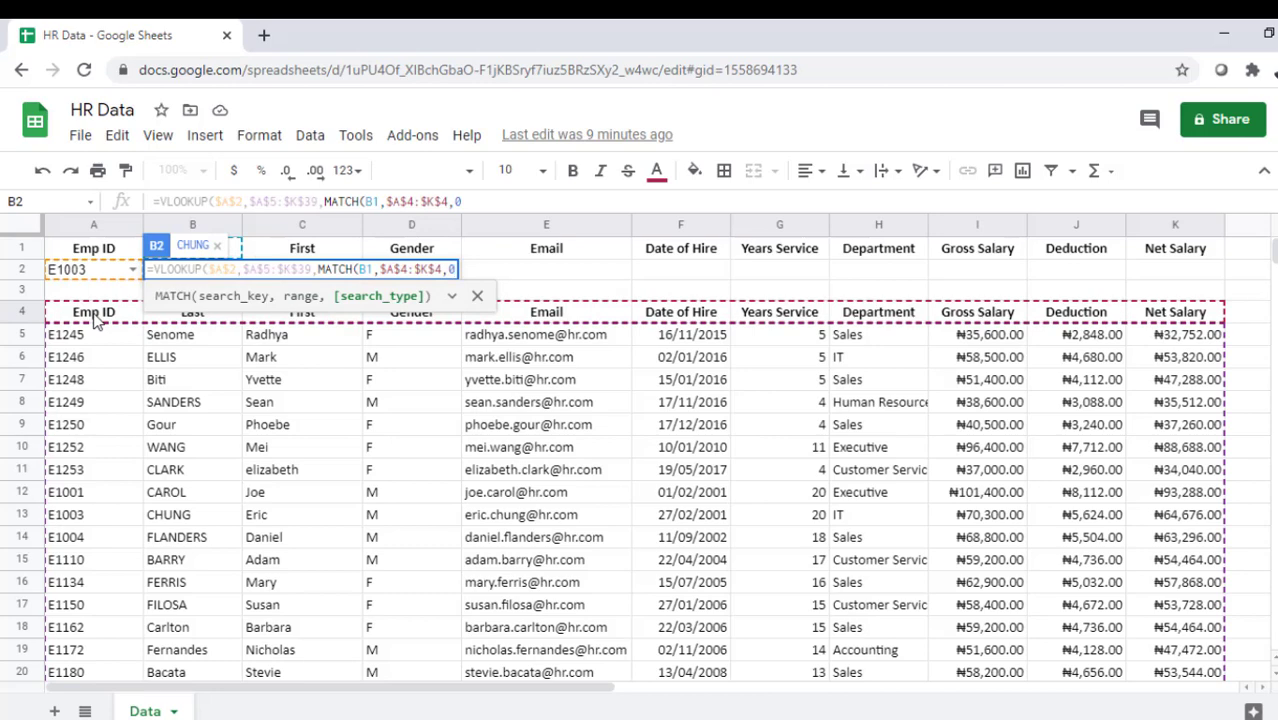
{"action": "type", "text": "0)"}
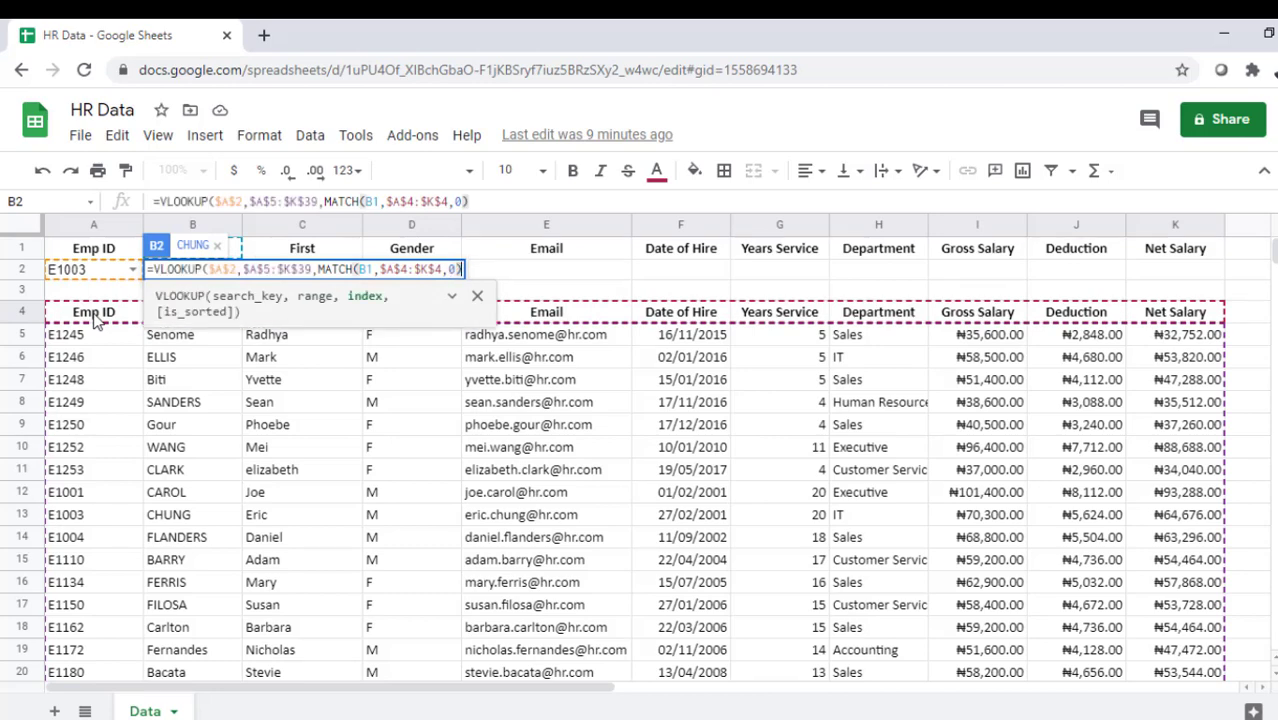
{"action": "type", "text": ","}
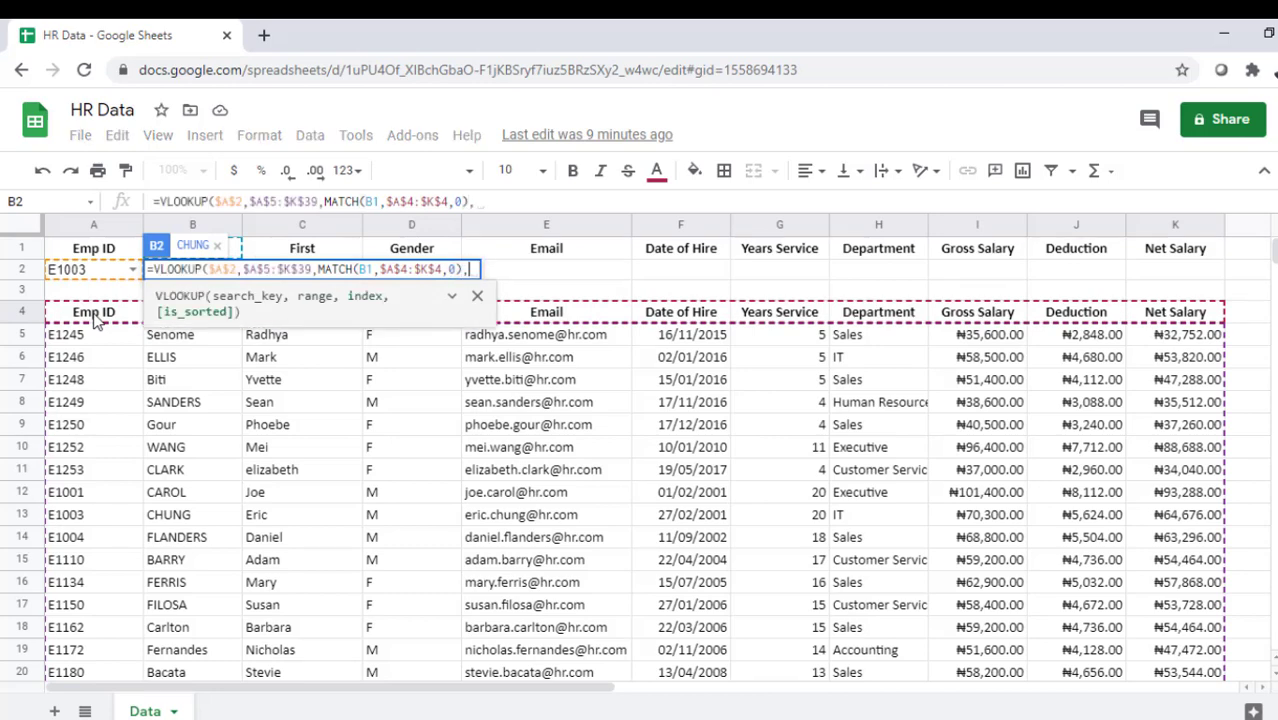
{"action": "type", "text": "0"}
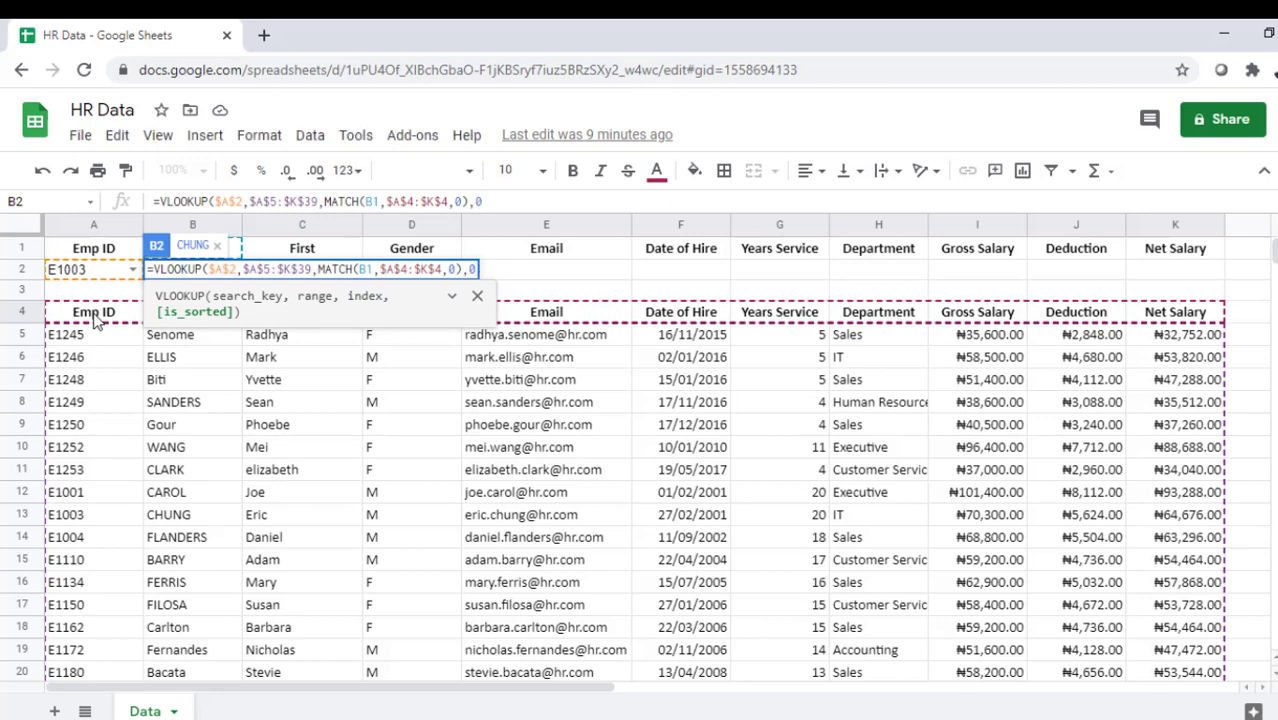
{"action": "type", "text": ")"}
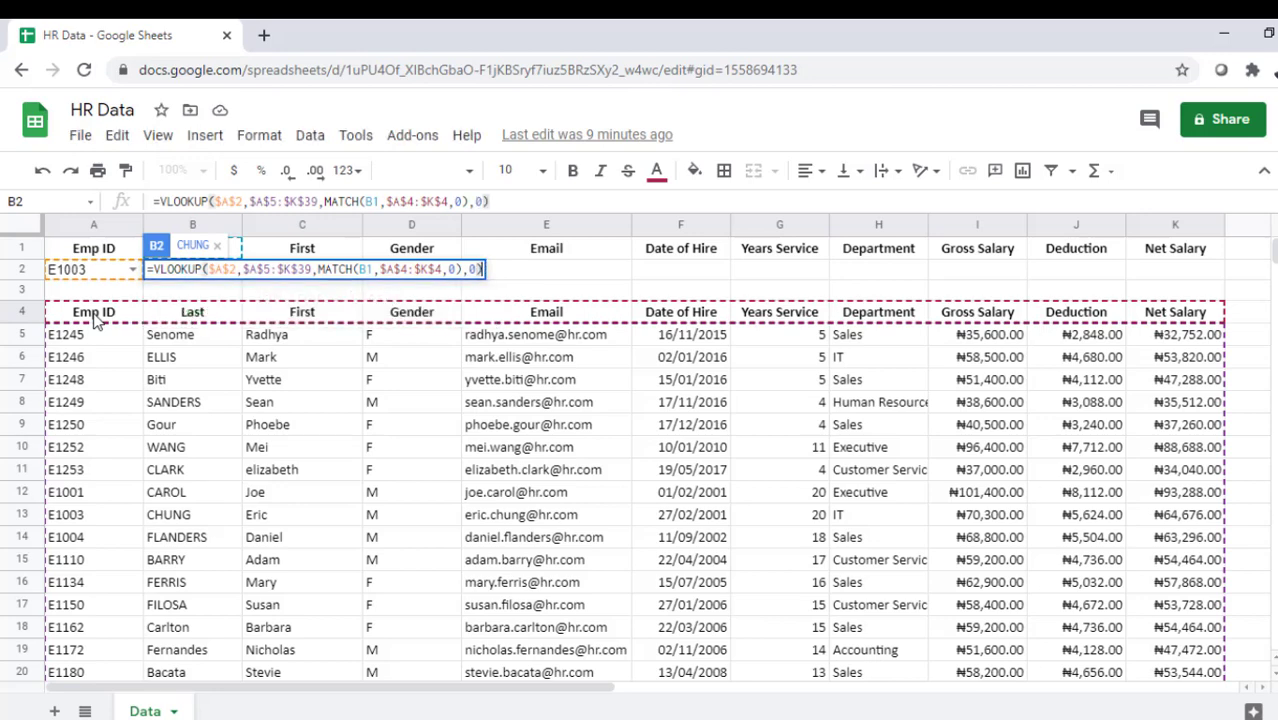
- Commit B2's lookup formula and copy it across B2:K2
{"action": "key", "text": "Return"}
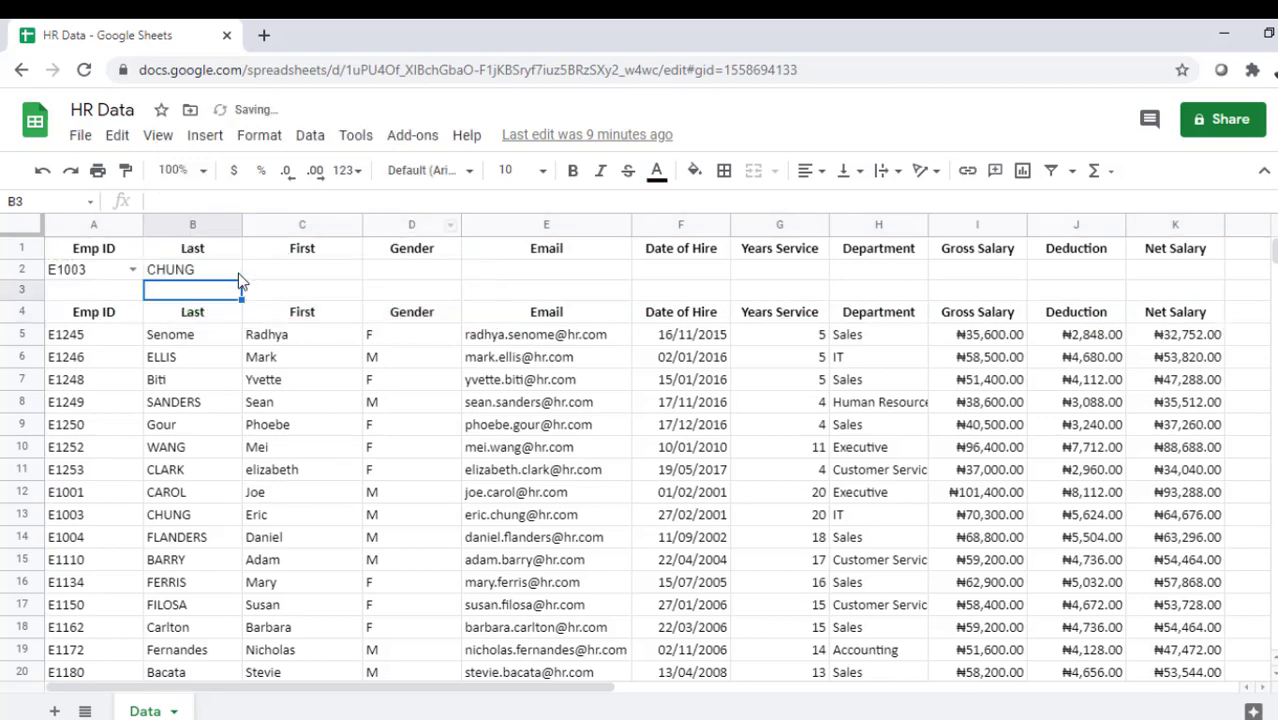
{"action": "left_click", "coordinate": [226, 270]}
{"action": "key", "text": "ctrl+c"}
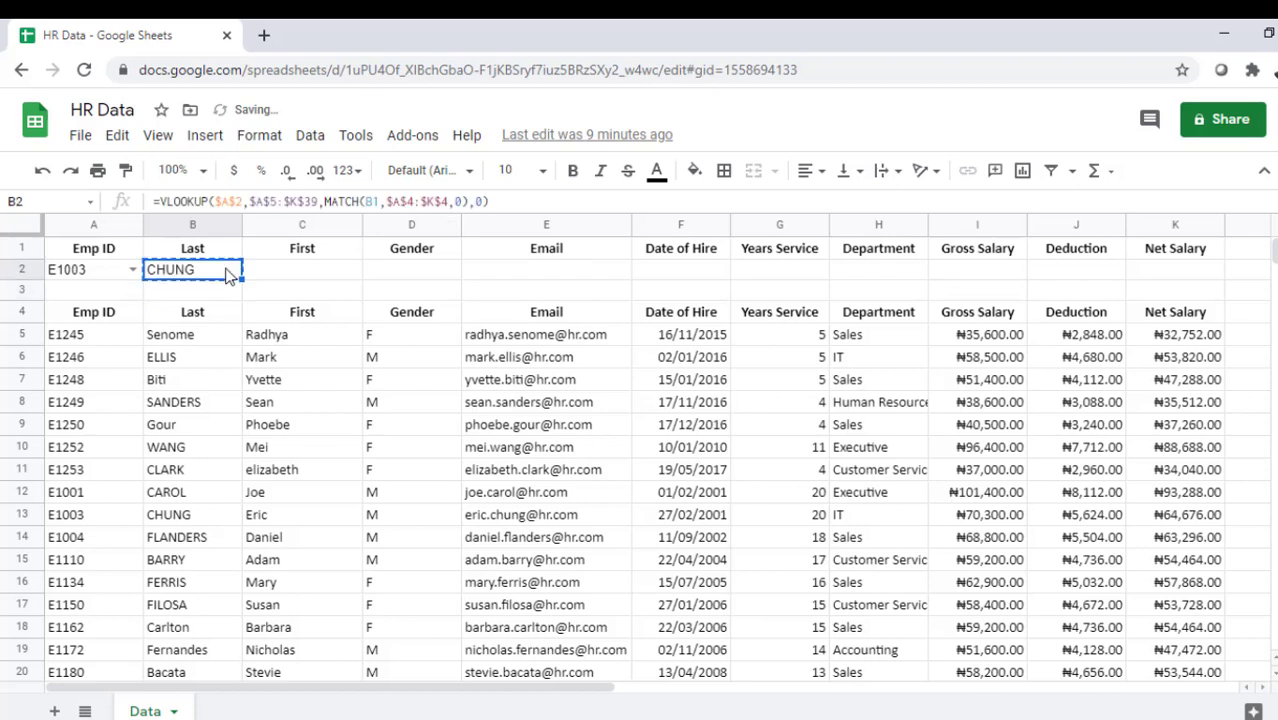
{"action": "key", "text": "shift+Right"}
{"action": "key", "text": "shift+Right"}
{"action": "key", "text": "shift+Right"}
{"action": "key", "text": "shift+Right"}
{"action": "key", "text": "shift+Right"}
{"action": "key", "text": "shift+Right"}
{"action": "key", "text": "shift+Right"}
{"action": "key", "text": "shift+Right"}
{"action": "key", "text": "shift+Right"}
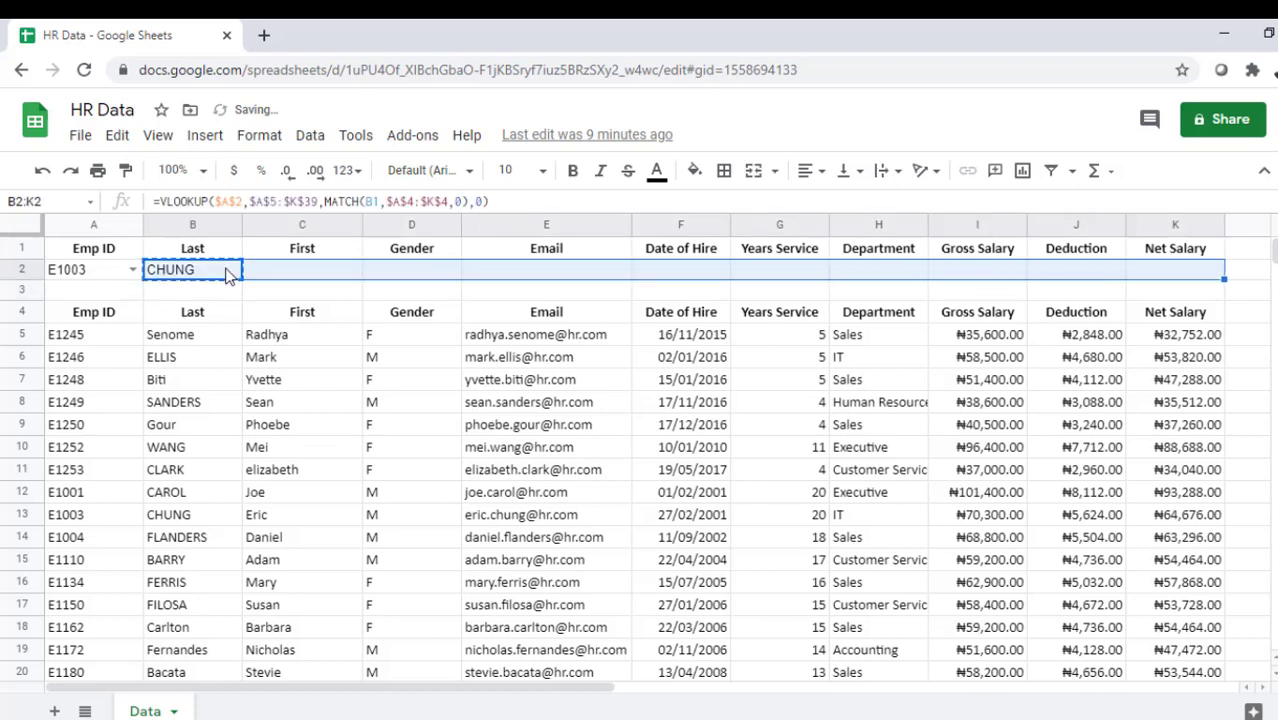
{"action": "key", "text": "ctrl+v"}
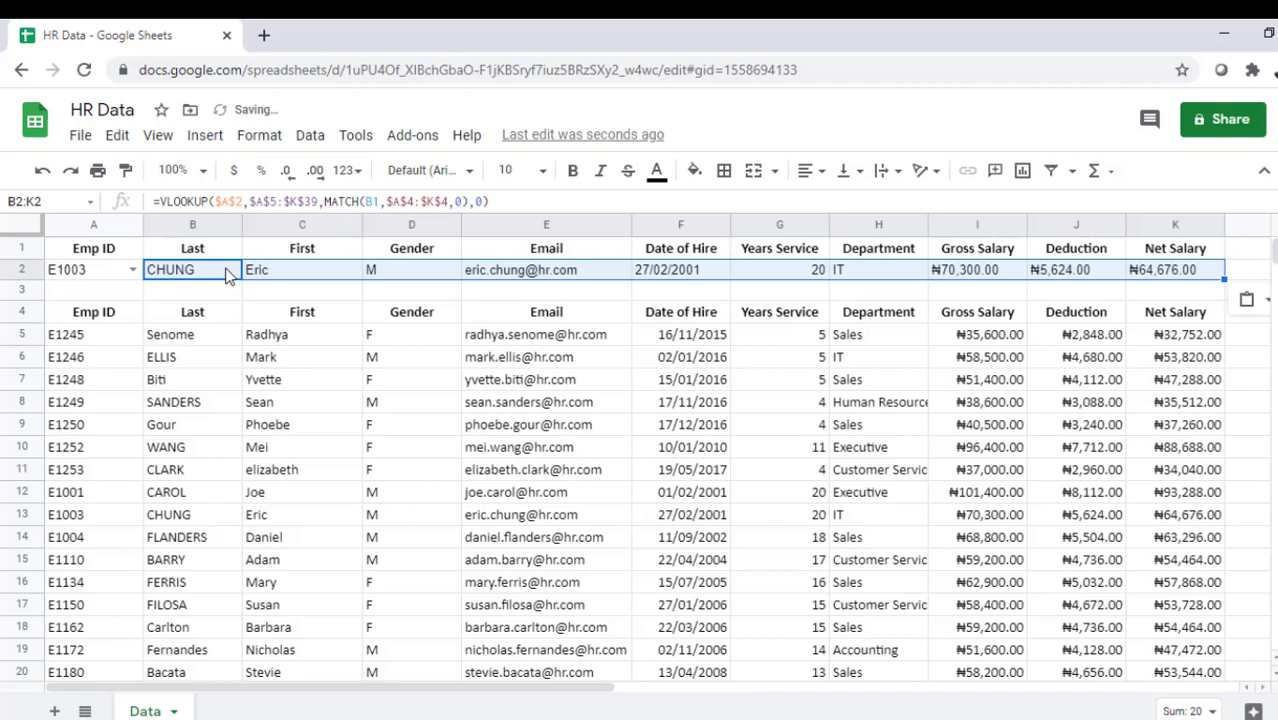
- Choose E1001 from A2's employee ID dropdown
{"action": "left_click", "coordinate": [108, 270]}
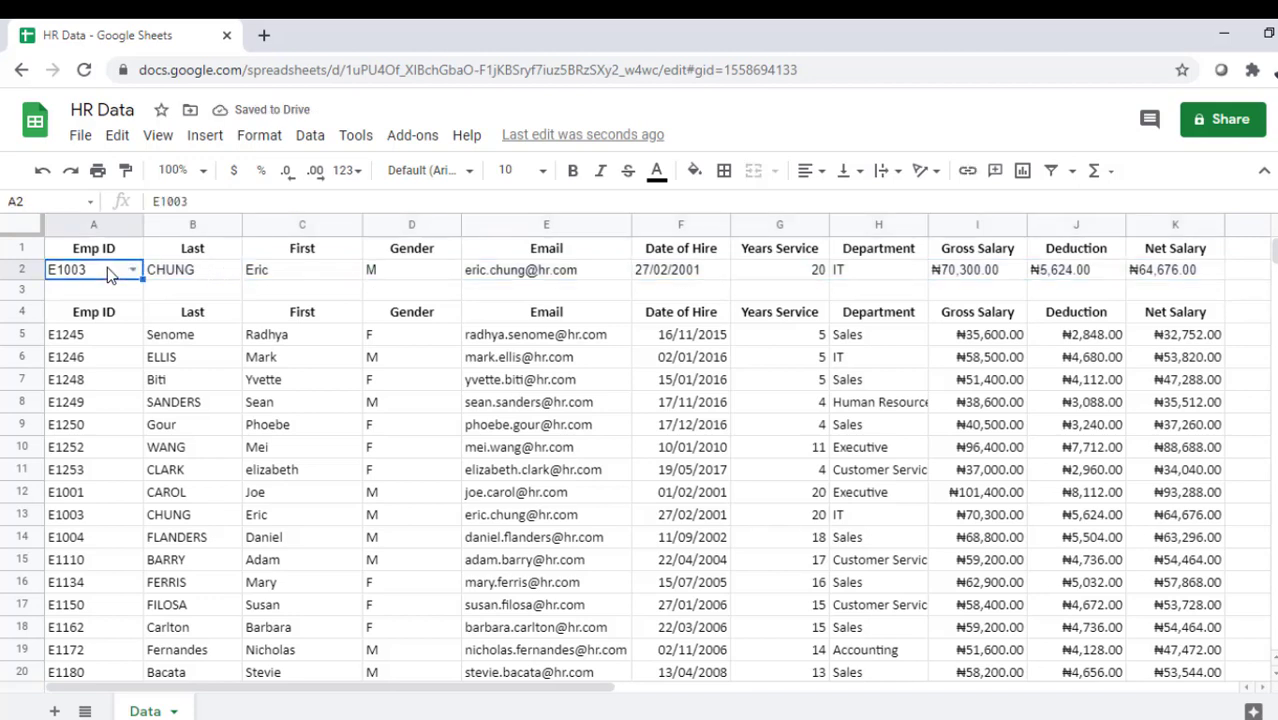
{"action": "left_click", "coordinate": [132, 270]}
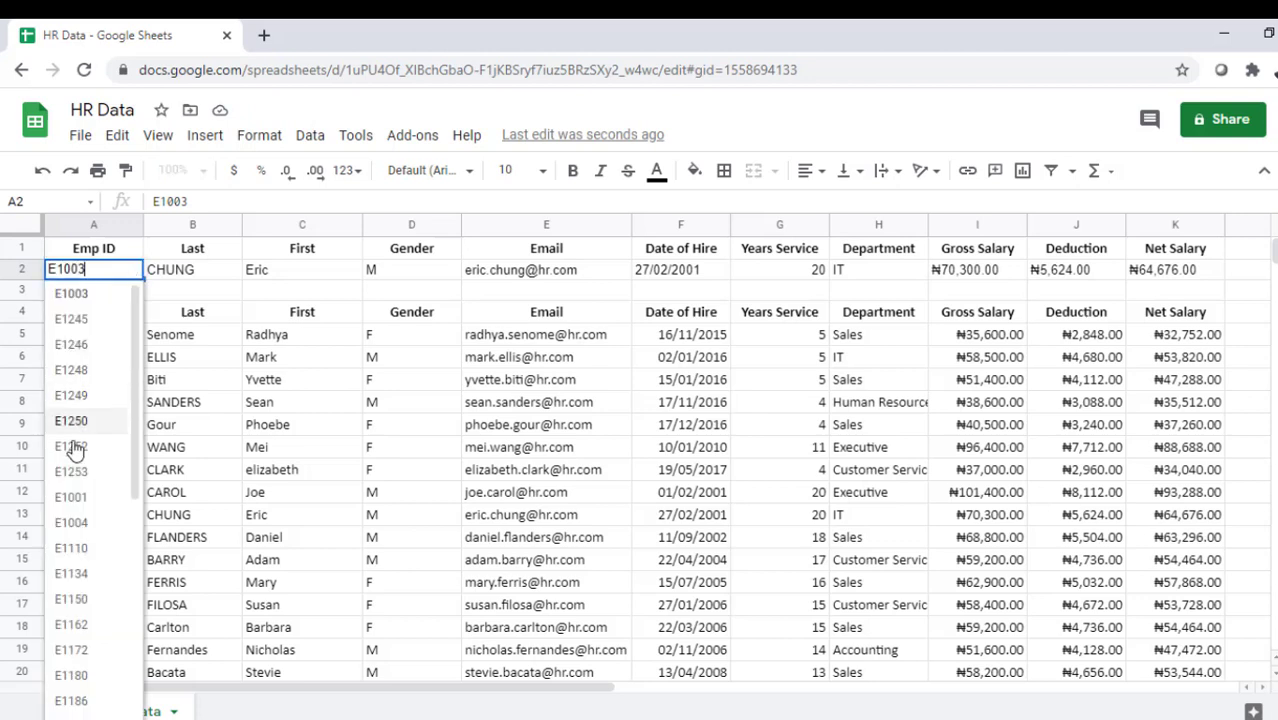
{"action": "left_click", "coordinate": [78, 495]}
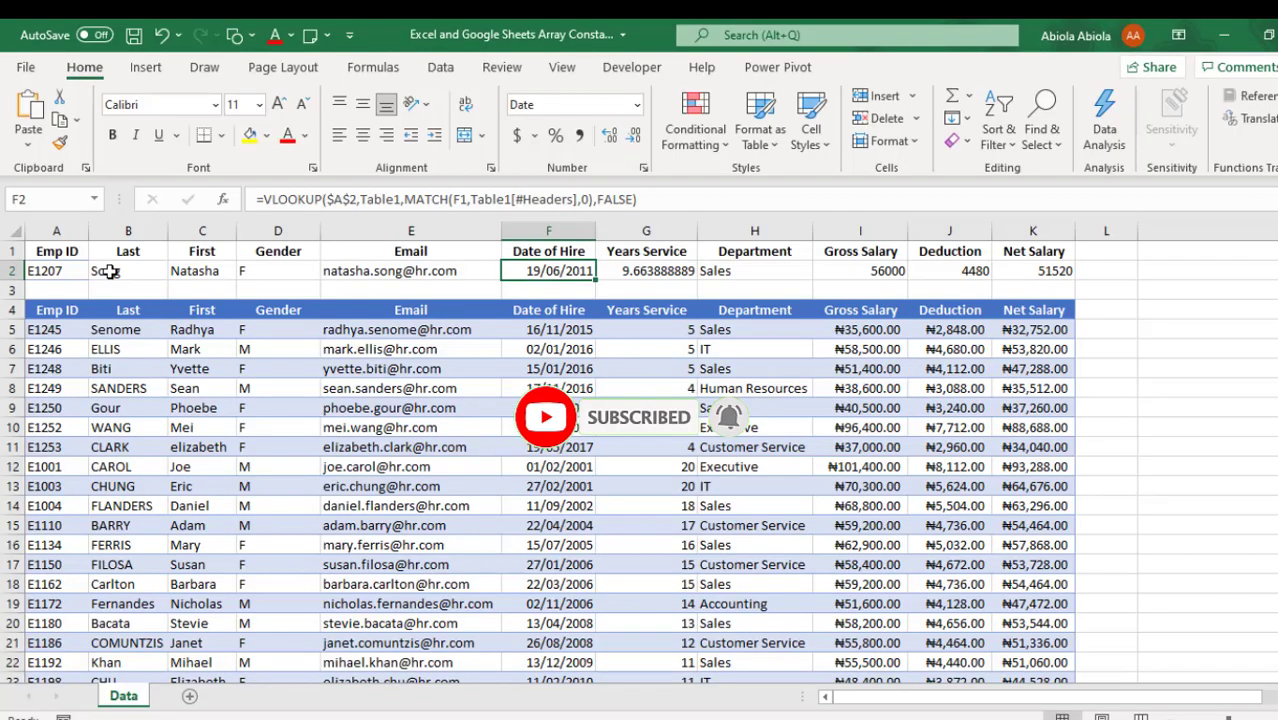
- Clear row 2's lookup results and start B2 with =VLOOKUP($A$2,Table1,
{"action": "left_click", "coordinate": [110, 272]}
{"action": "key", "text": "ctrl+shift+Right"}
{"action": "key", "text": "Delete"}
{"action": "left_click", "coordinate": [110, 272]}
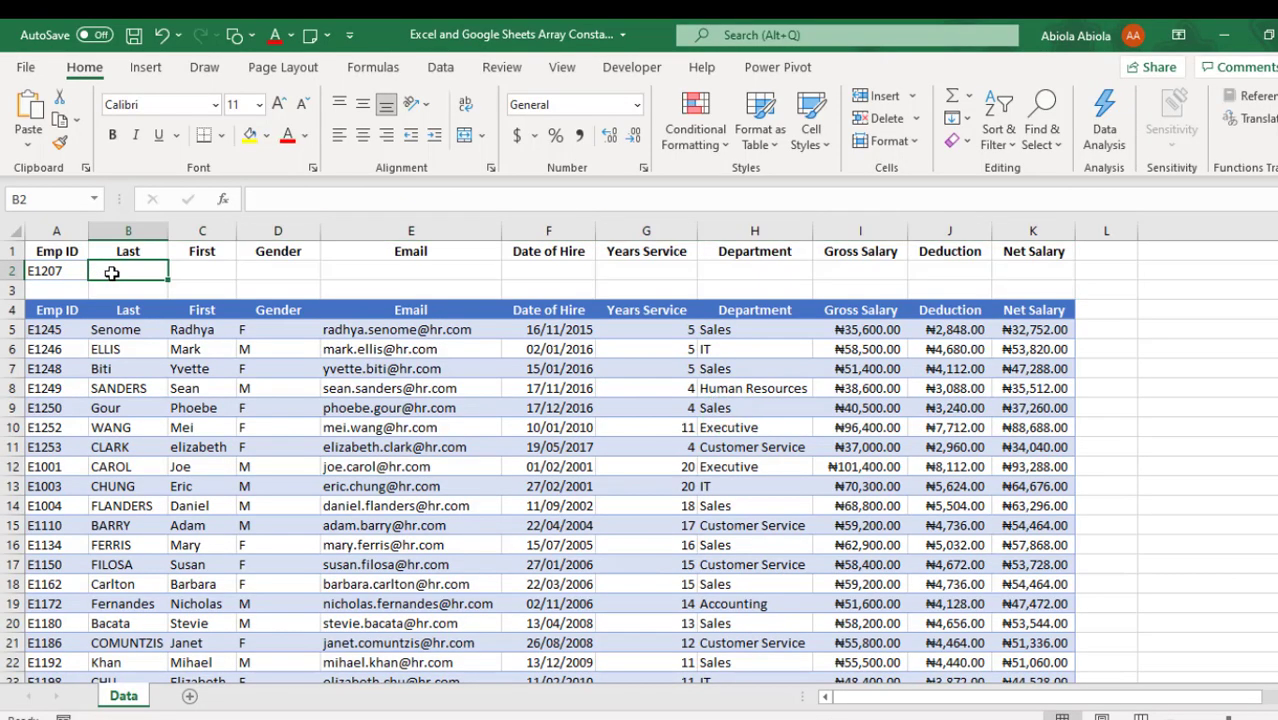
{"action": "type", "text": "=VLOOKUP("}
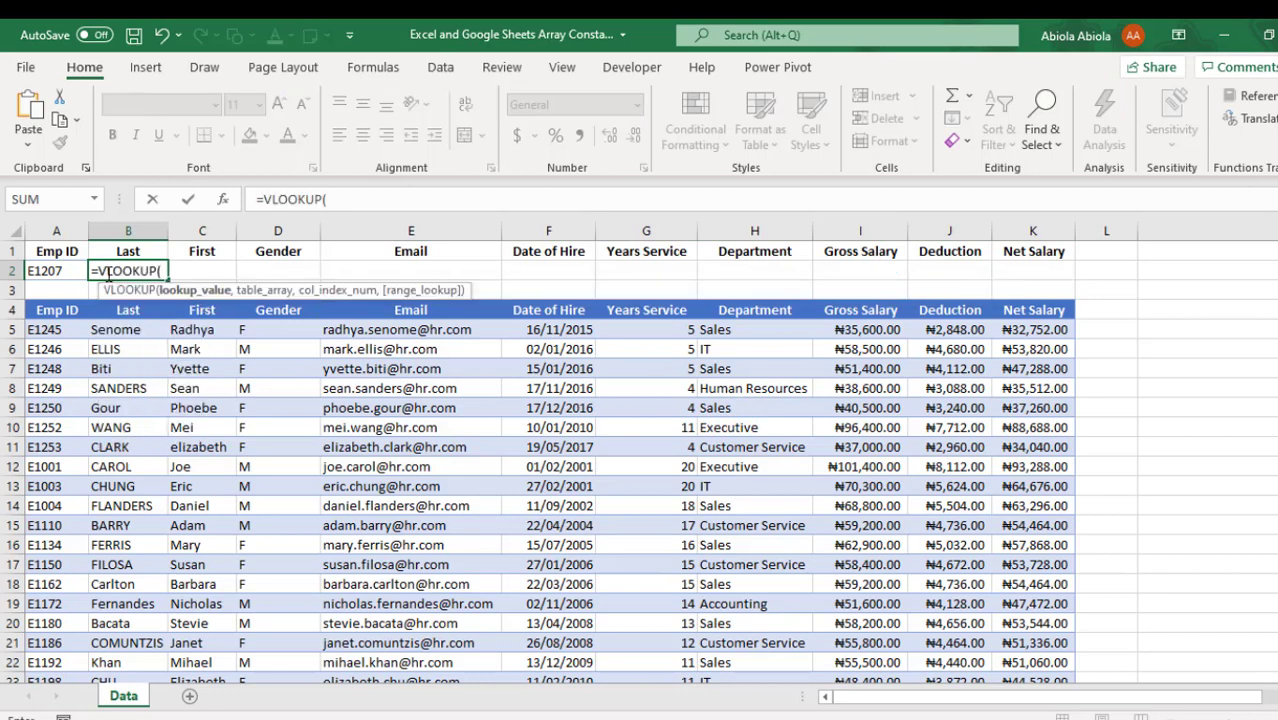
{"action": "left_click", "coordinate": [60, 271]}
{"action": "key", "text": "F4"}
{"action": "type", "text": ","}
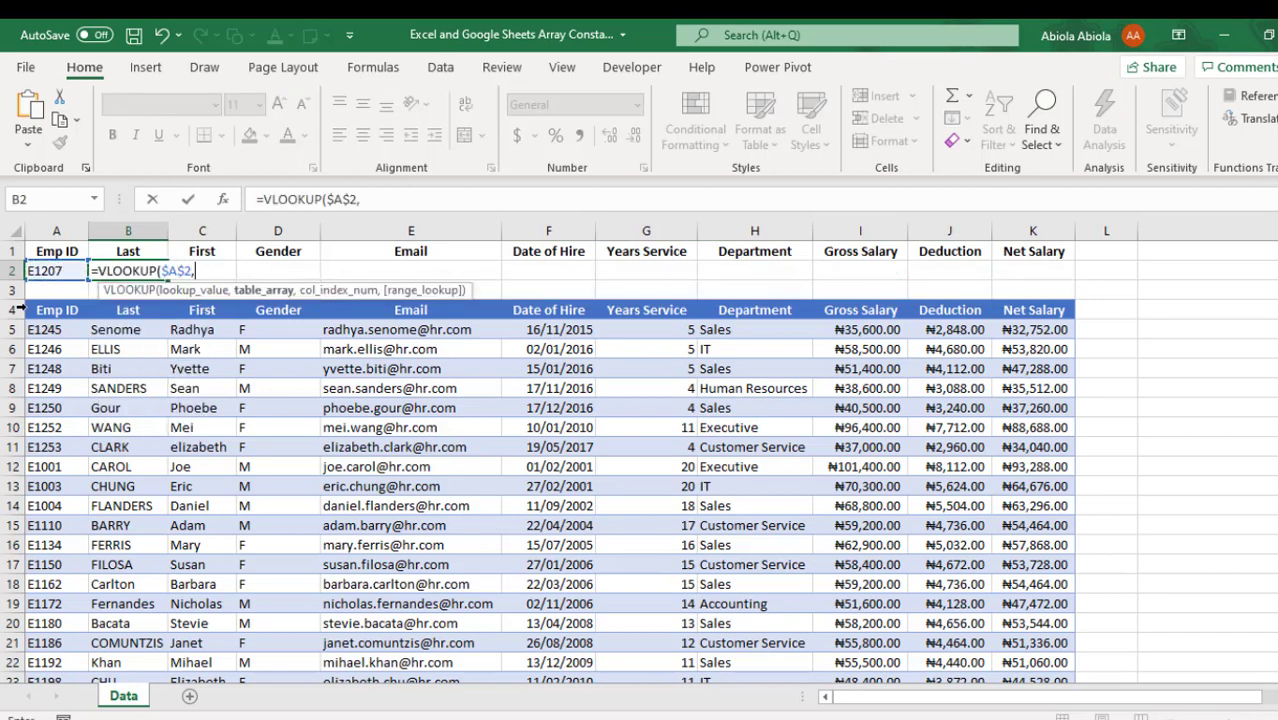
{"action": "left_click", "coordinate": [22, 294]}
{"action": "type", "text": ","}
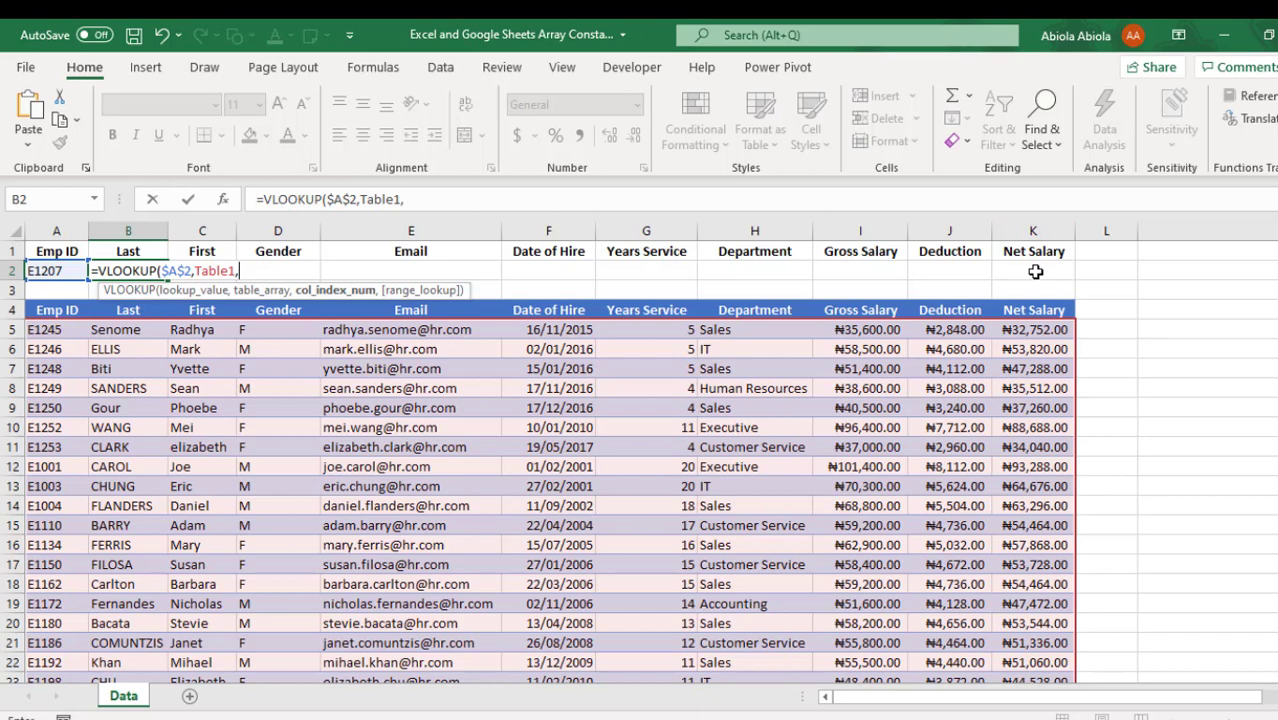
- Complete it with column array {2,3,4,5,6,7,8,9,10,11} and FALSE, filling row 2
{"action": "type", "text": "{2,3,4,5,6,7,8,9,10,1"}
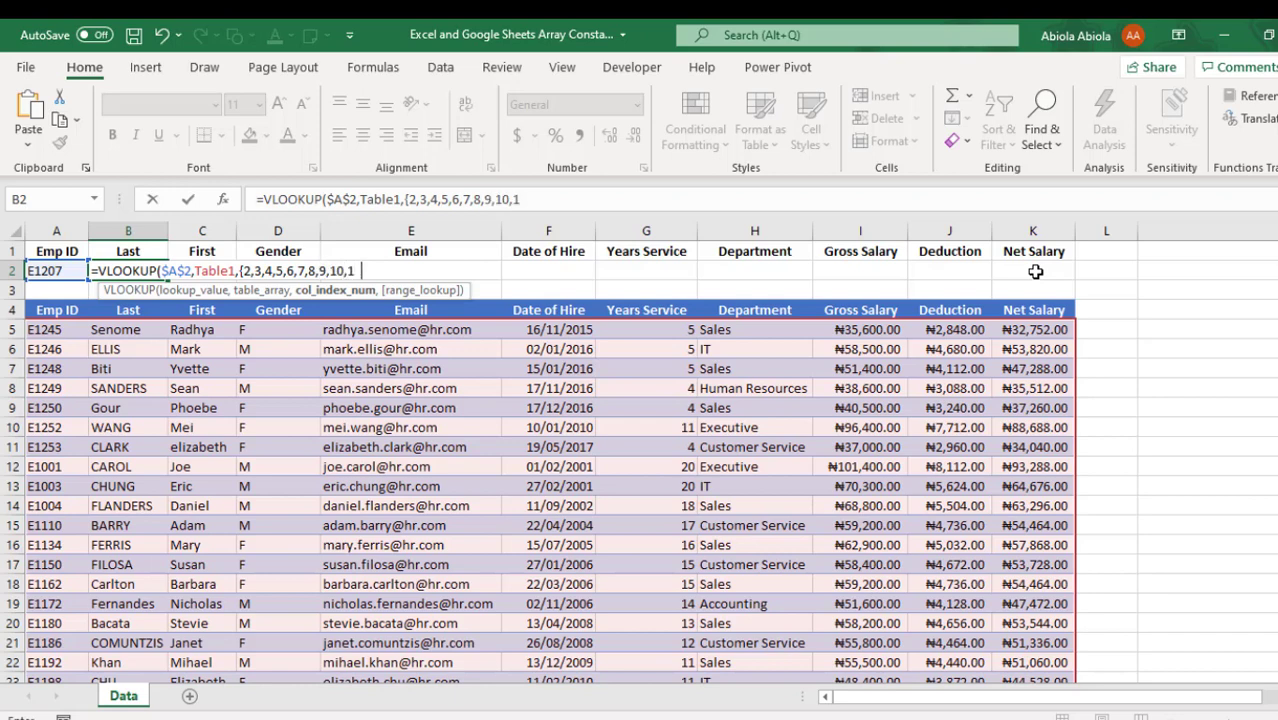
{"action": "type", "text": "1},"}
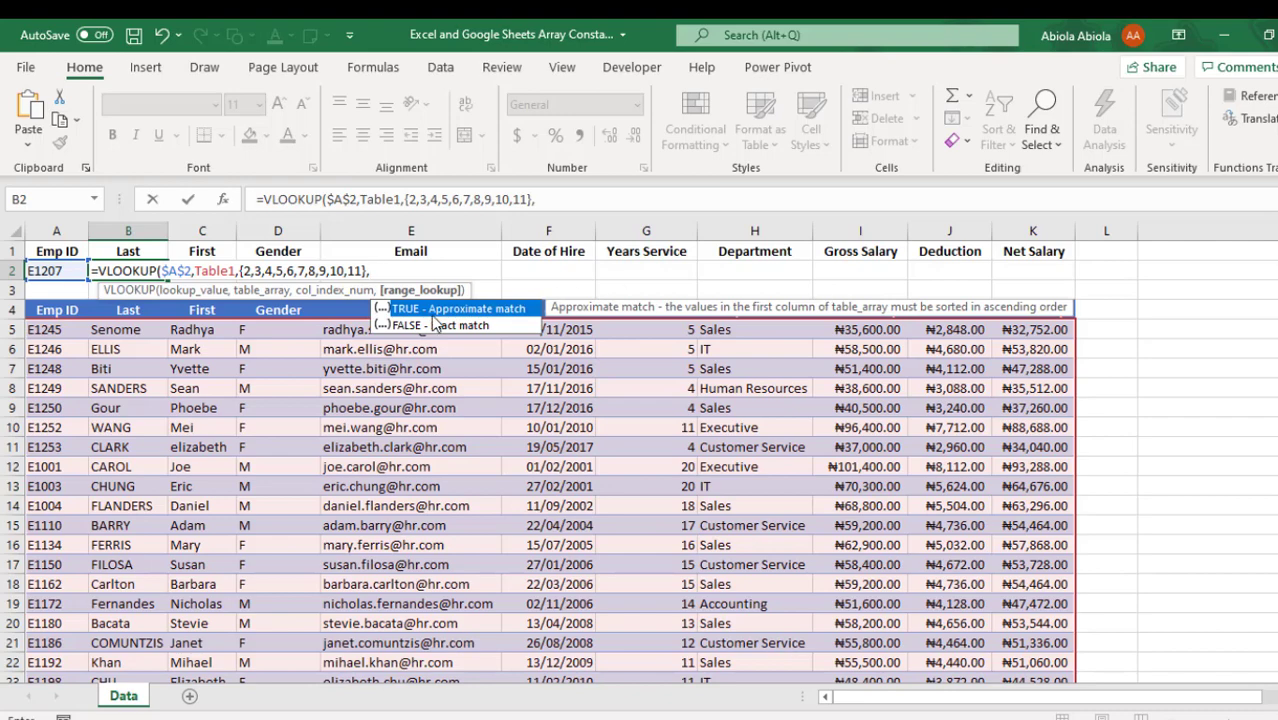
{"action": "left_click", "coordinate": [432, 326]}
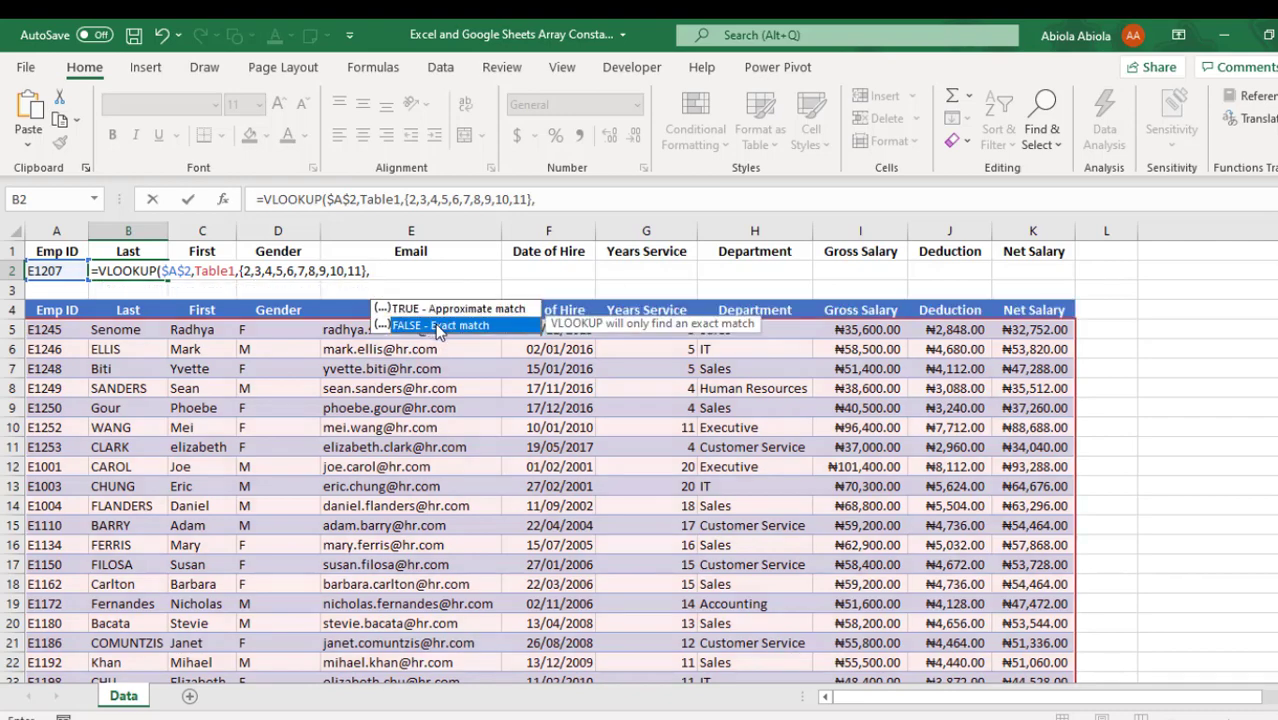
{"action": "double_click", "coordinate": [432, 326]}
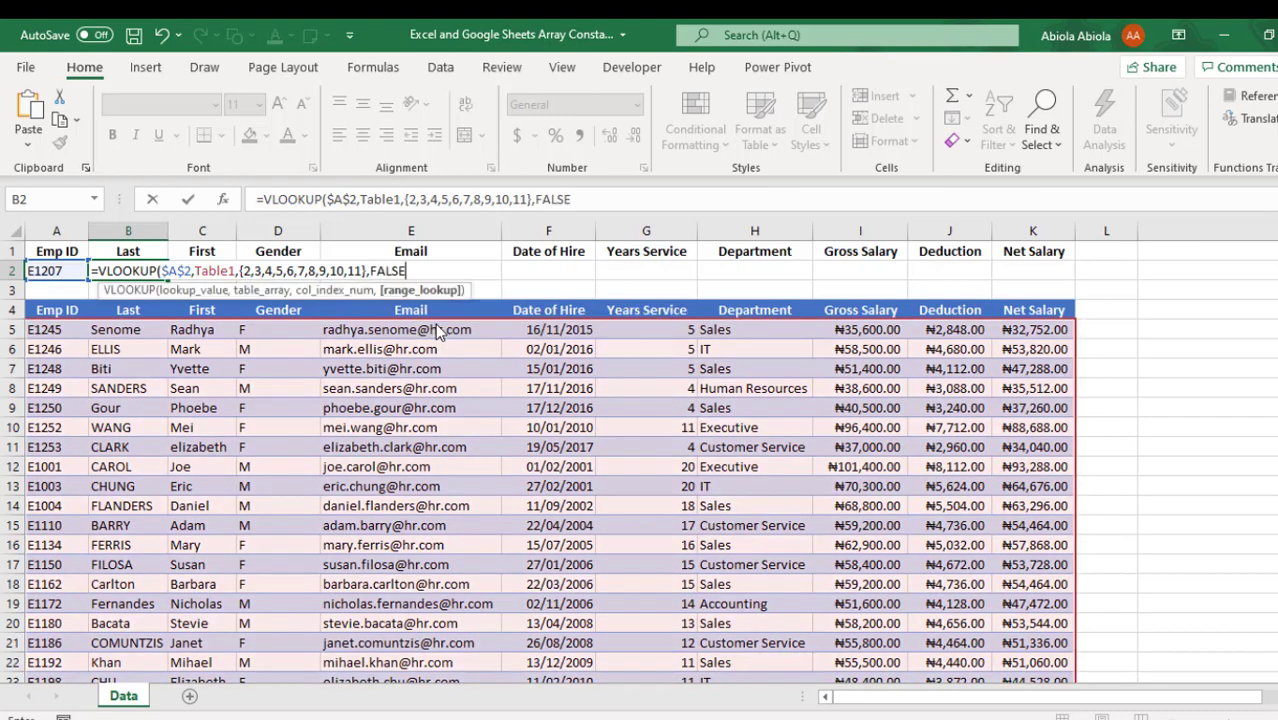
{"action": "type", "text": ")"}
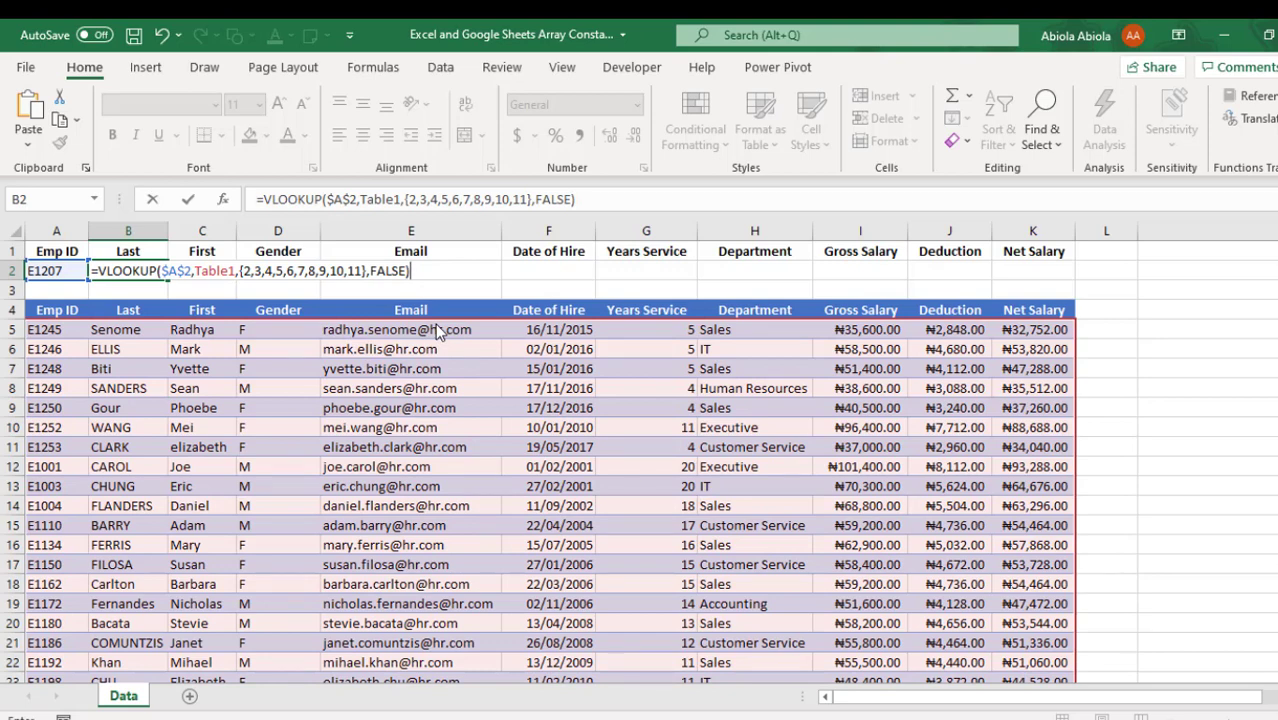
{"action": "key", "text": "ctrl+Return"}
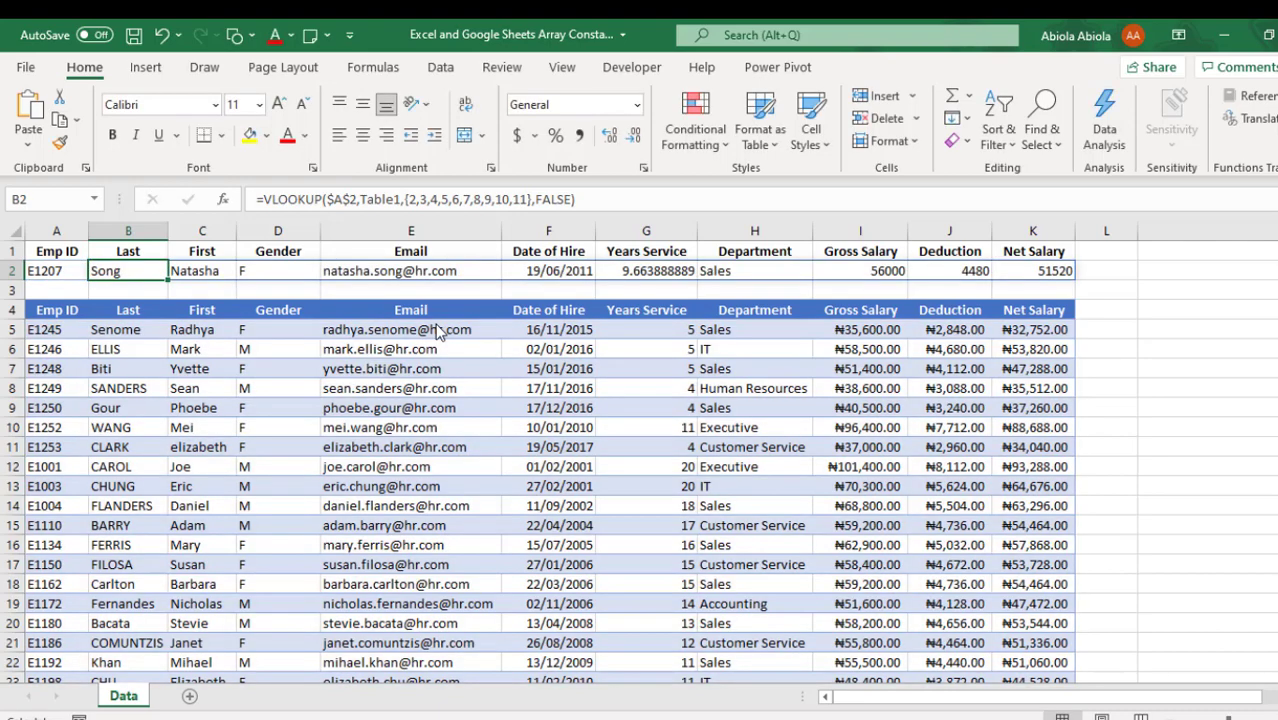
{"action": "left_click", "coordinate": [490, 272]}
{"action": "left_click", "coordinate": [622, 272]}
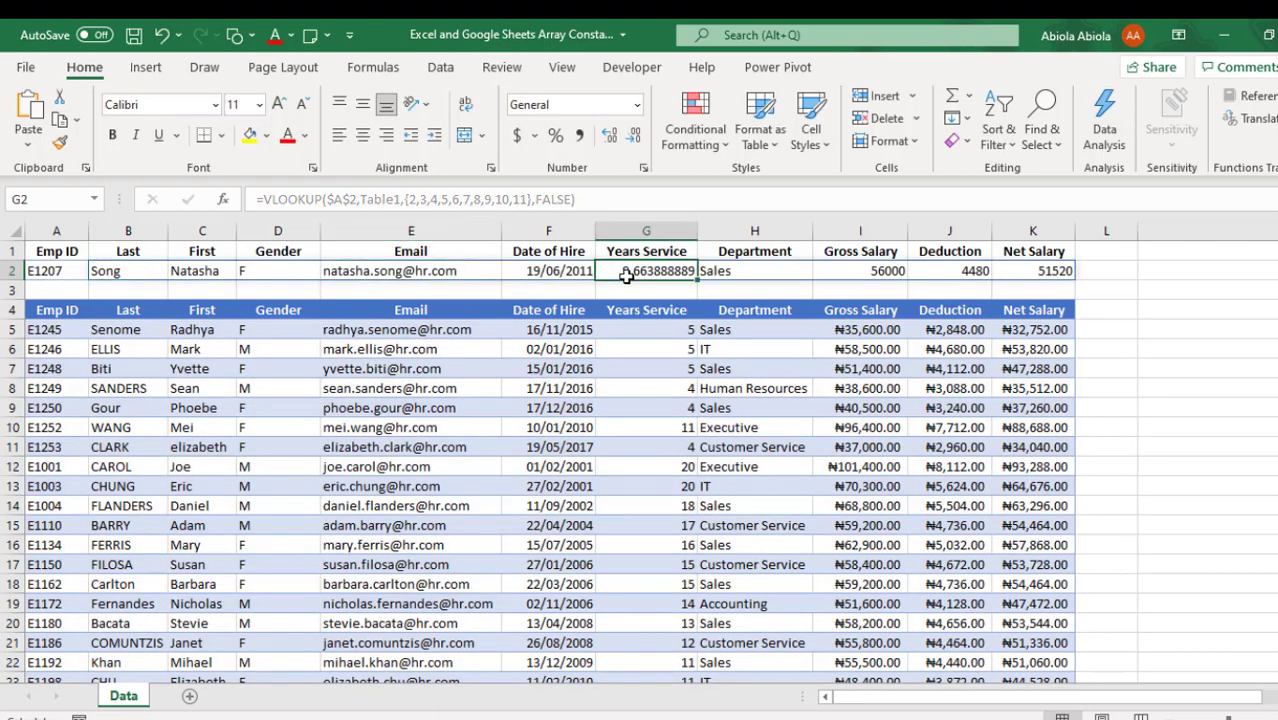
- Pick a different employee ID for A2 from its validation list
{"action": "left_click", "coordinate": [58, 270]}
{"action": "key", "text": "alt+Down"}
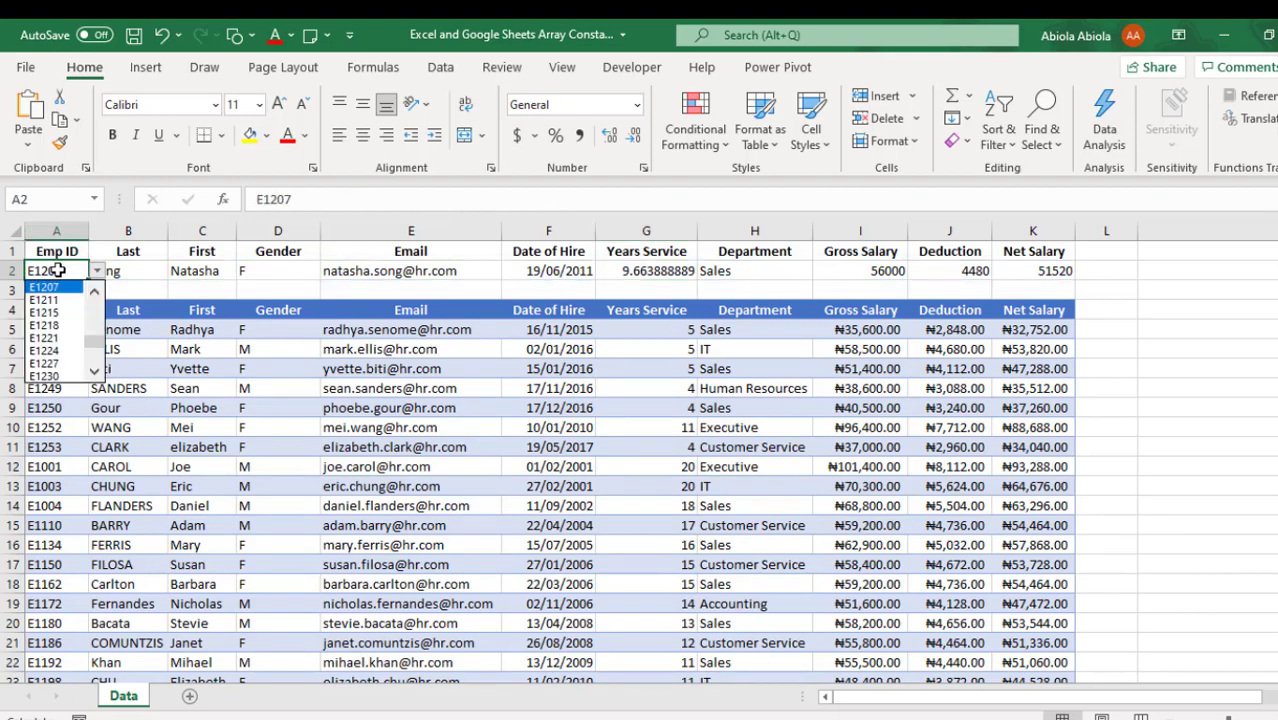
{"action": "key", "text": "Down"}
{"action": "key", "text": "Down"}
{"action": "key", "text": "Down"}
{"action": "key", "text": "Down"}
{"action": "key", "text": "Escape"}
{"action": "key", "text": "alt+Down"}
{"action": "key", "text": "Down"}
{"action": "key", "text": "Down"}
{"action": "key", "text": "Return"}
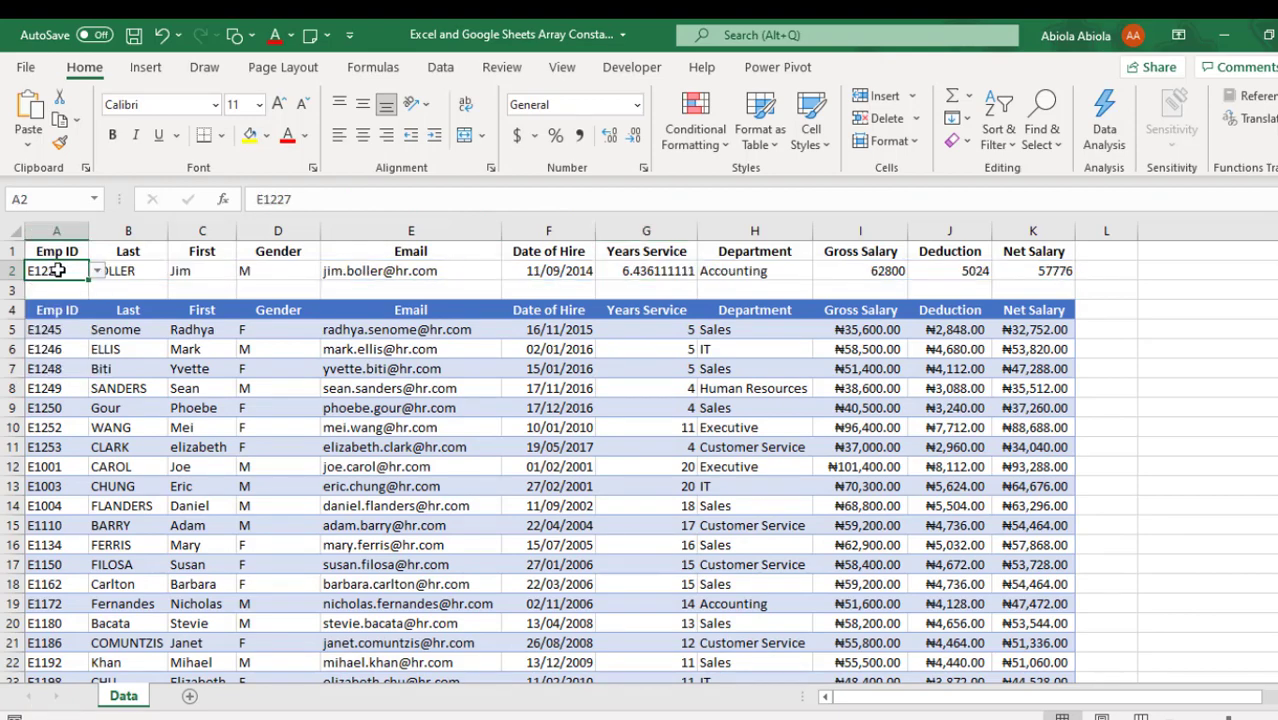
- Clear row 2's lookup results in Google Sheets and begin B2 with =VLOOKUP($A$2,
{"action": "left_click", "coordinate": [241, 466]}
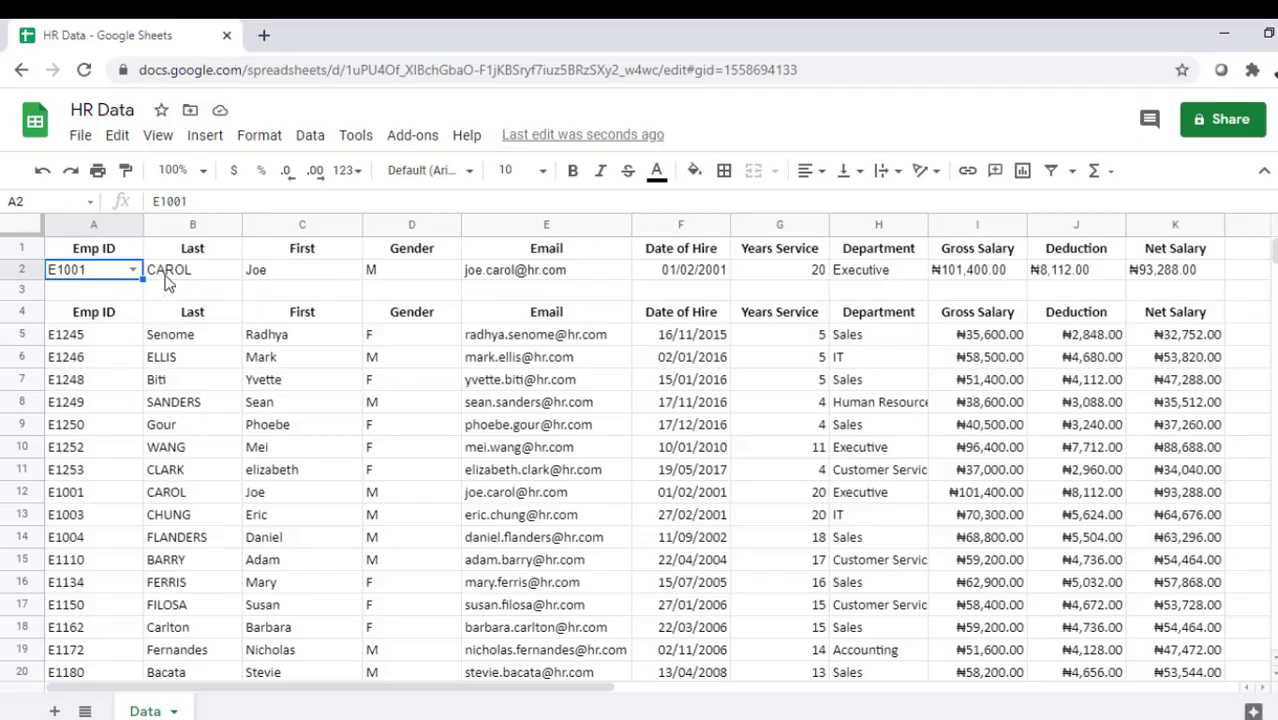
{"action": "left_click", "coordinate": [167, 281]}
{"action": "key", "text": "Delete"}
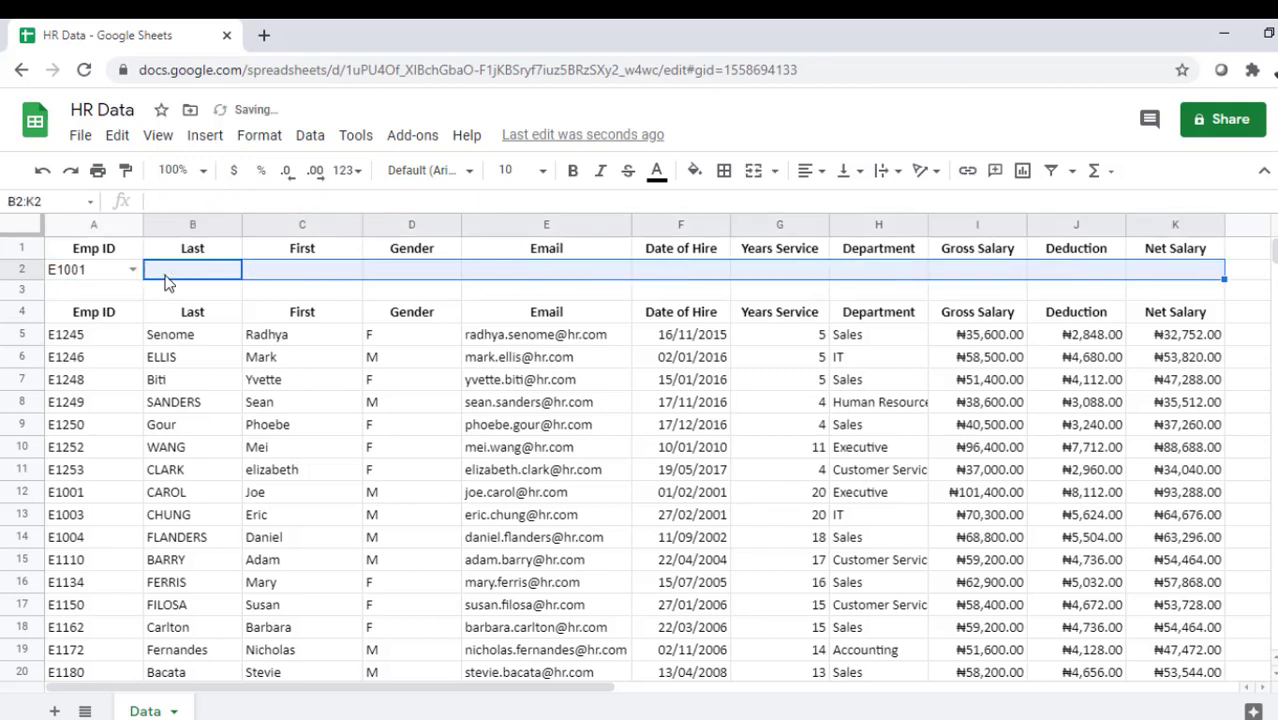
{"action": "type", "text": "=vlo"}
{"action": "key", "text": "Tab"}
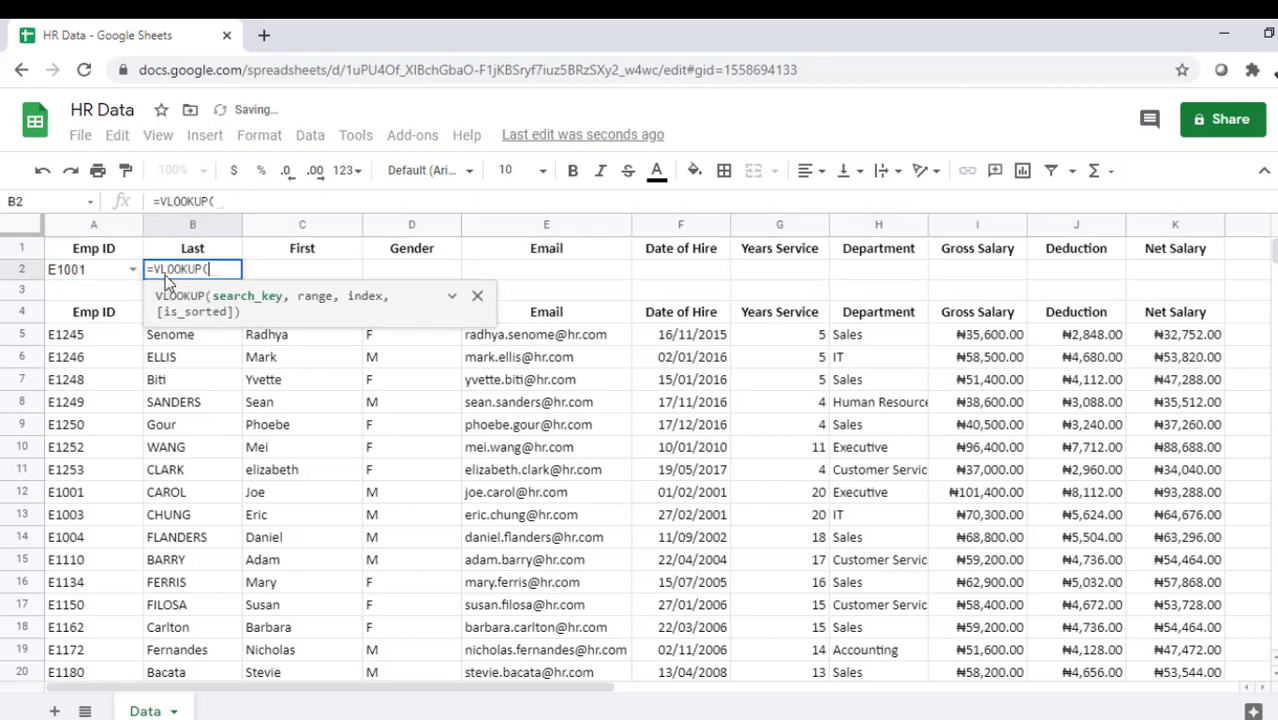
{"action": "left_click", "coordinate": [72, 276]}
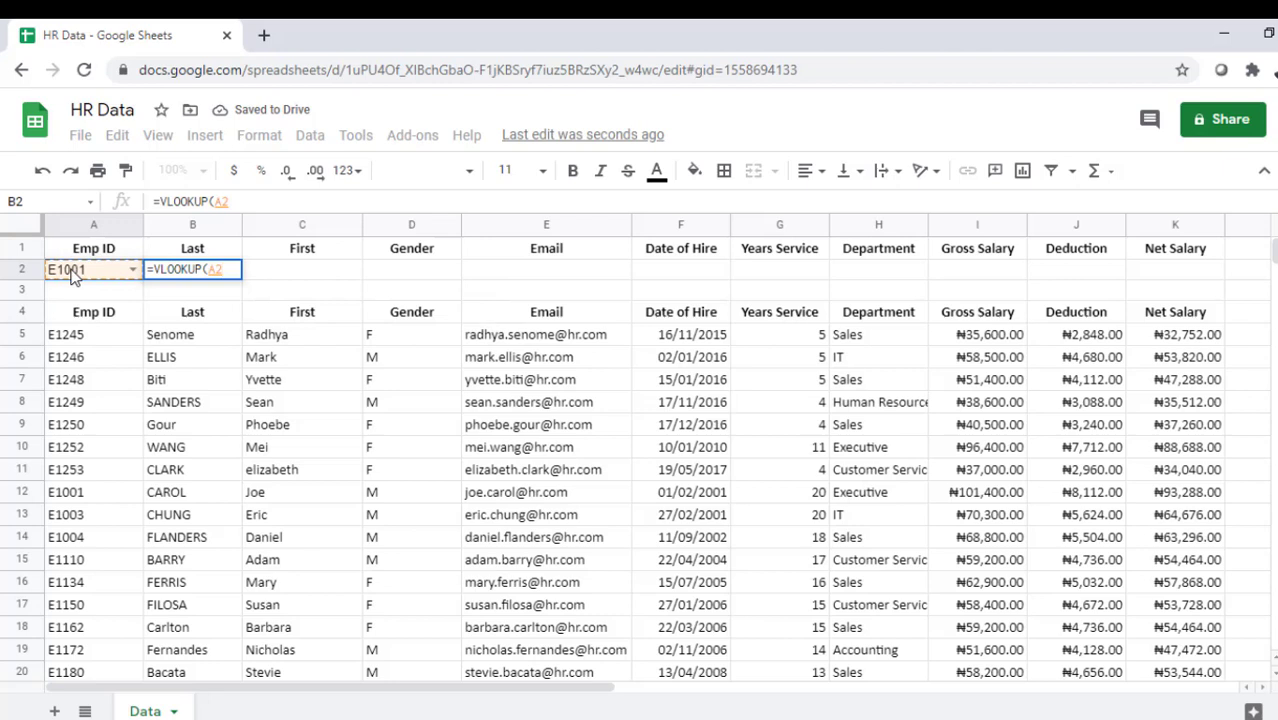
{"action": "key", "text": "F4"}
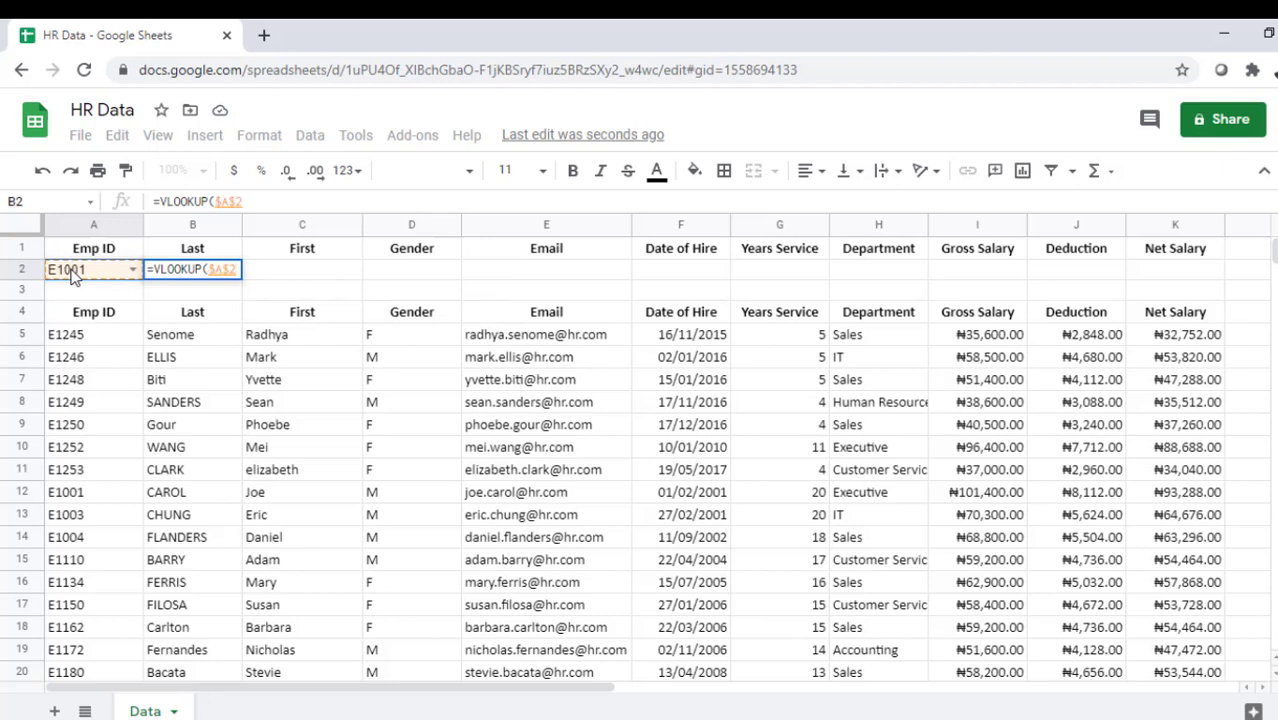
{"action": "type", "text": ","}
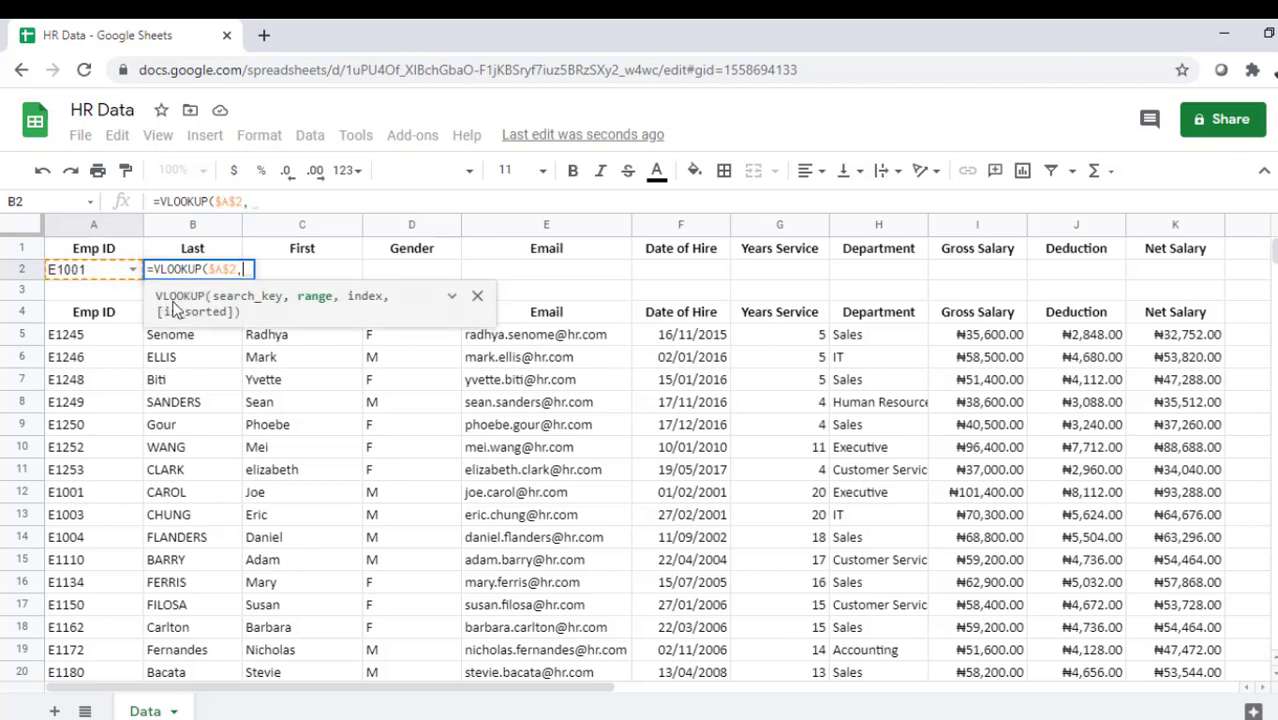
- Complete it with range $A$5:$K$39, columns {2,3,4,5,6,7,8,9,10,11} and exact match 0
{"action": "left_click", "coordinate": [85, 338]}
{"action": "key", "text": "ctrl+shift+Right"}
{"action": "key", "text": "ctrl+shift+Down"}
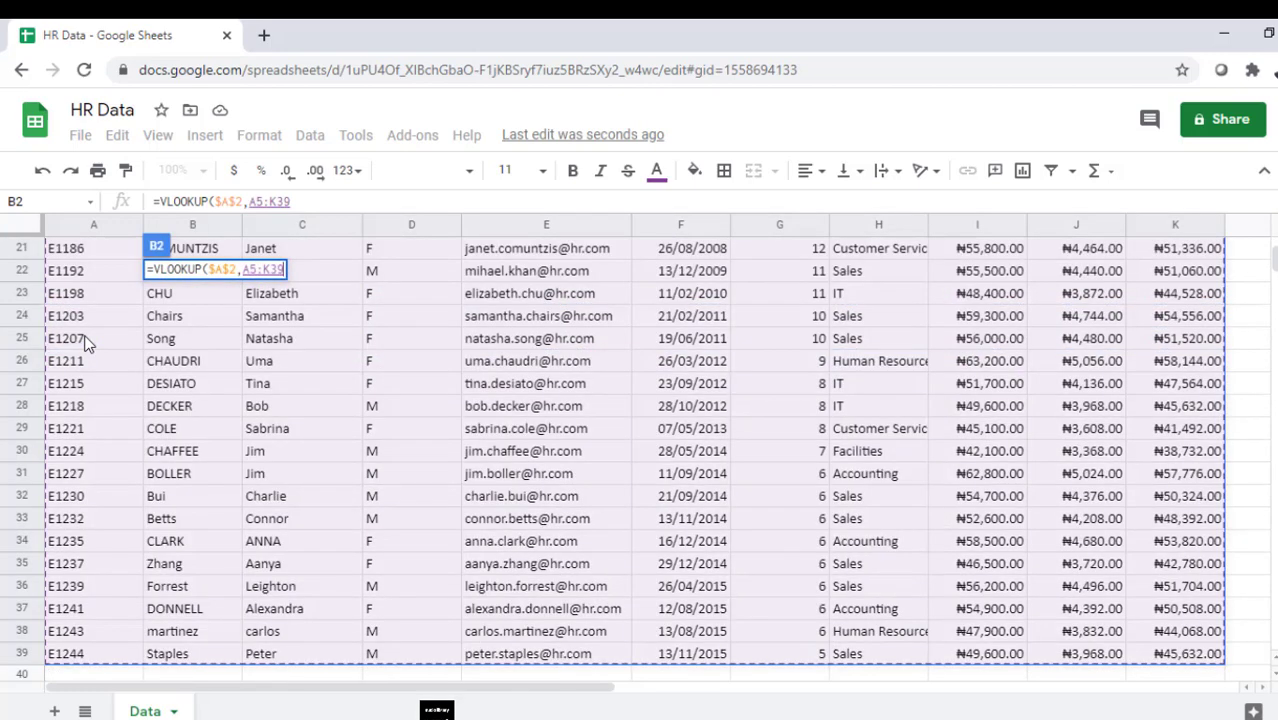
{"action": "key", "text": "F4"}
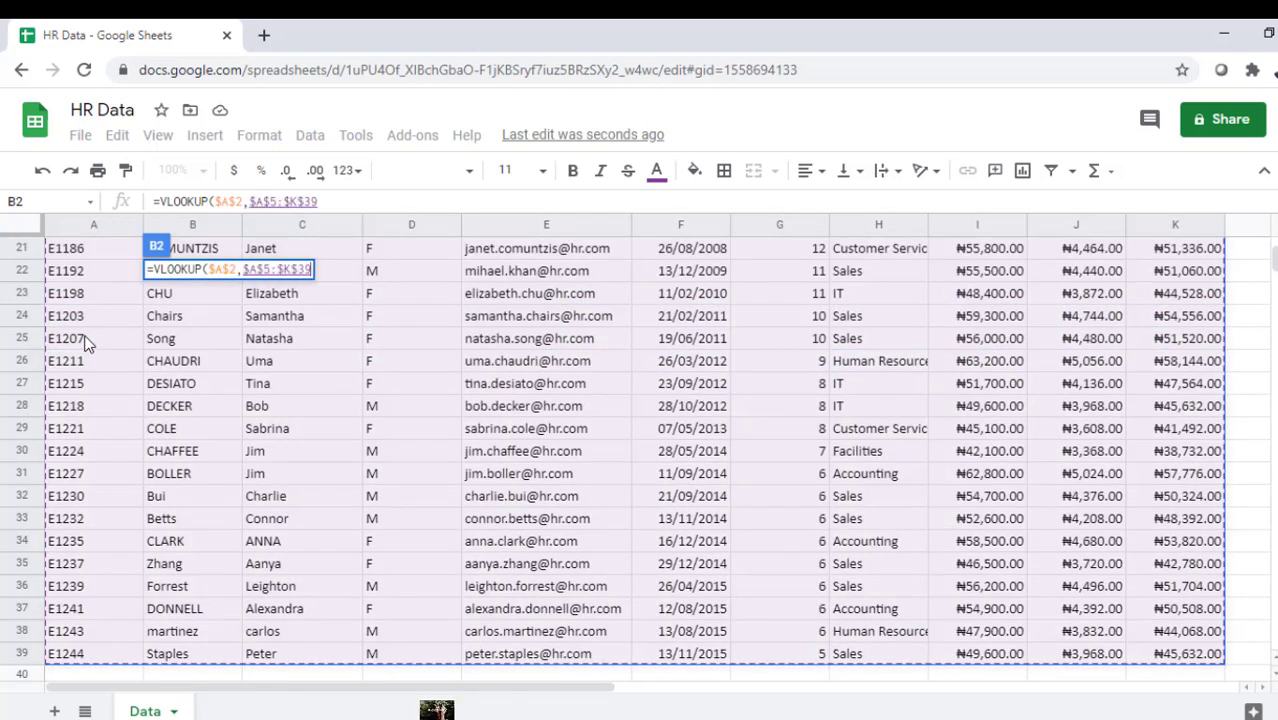
{"action": "type", "text": ","}
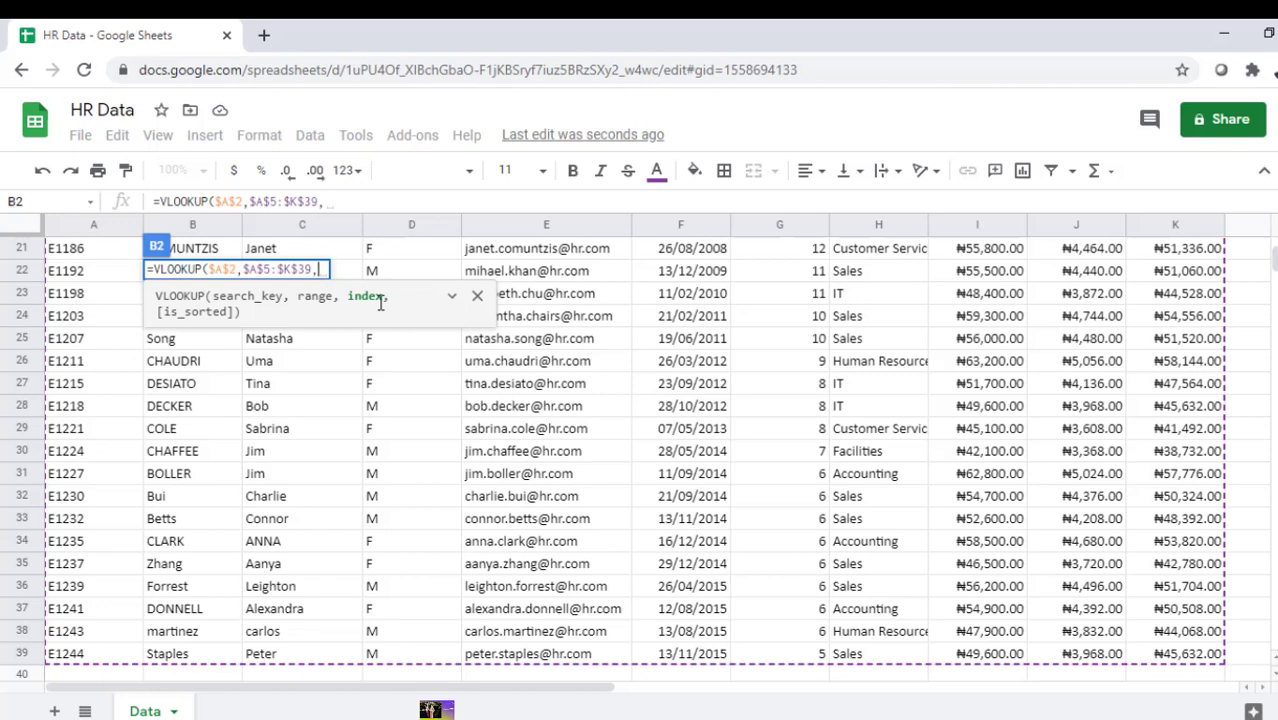
{"action": "type", "text": "{2,3,4,5,6,7,"}
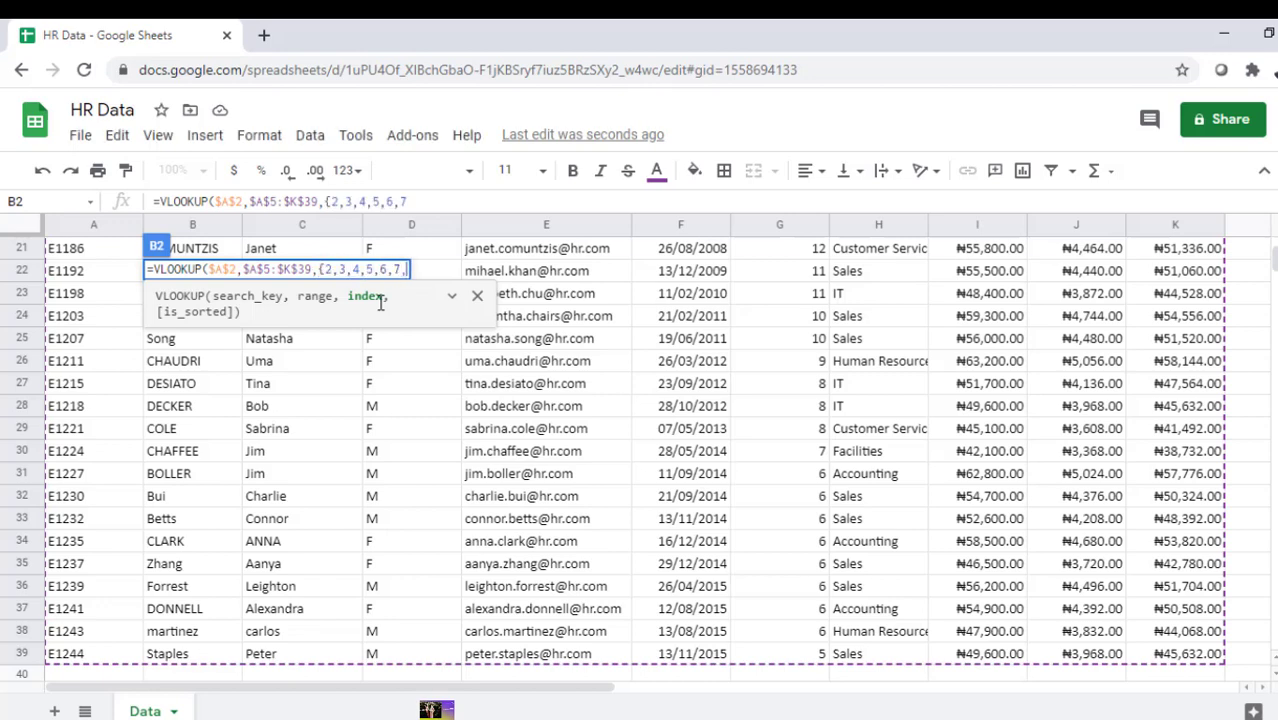
{"action": "type", "text": "8,9,10"}
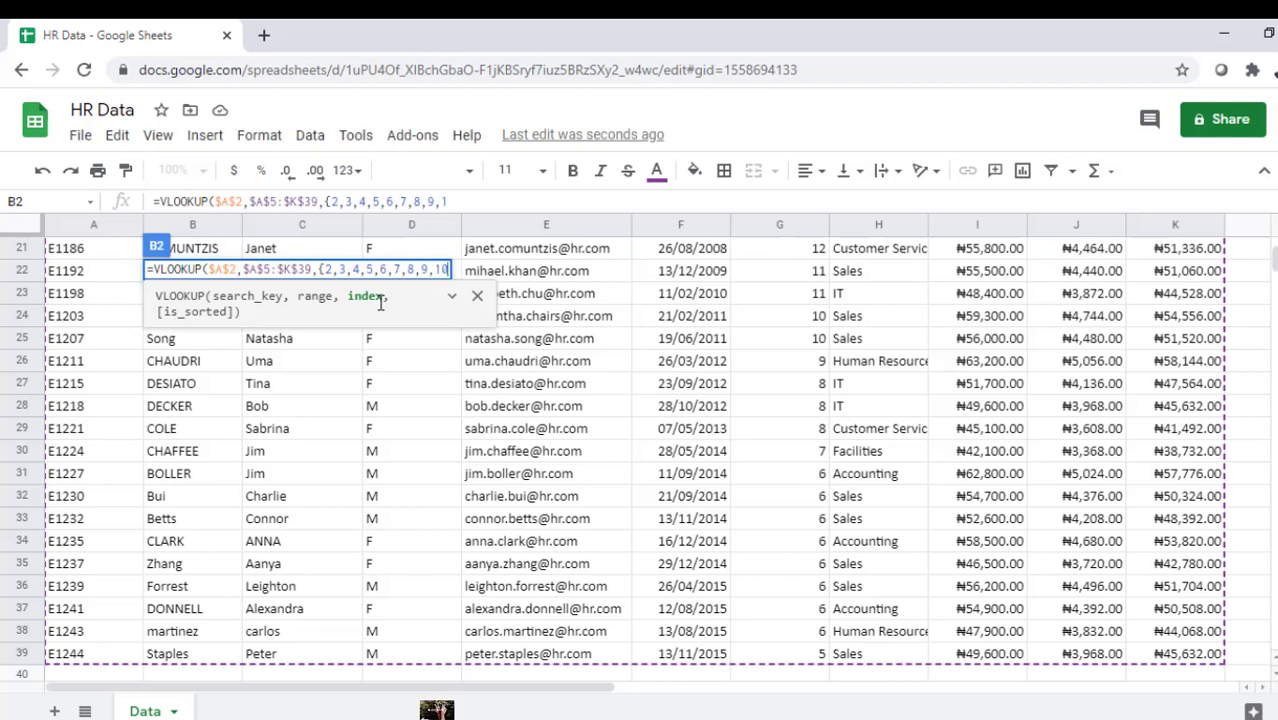
{"action": "type", "text": ",11}"}
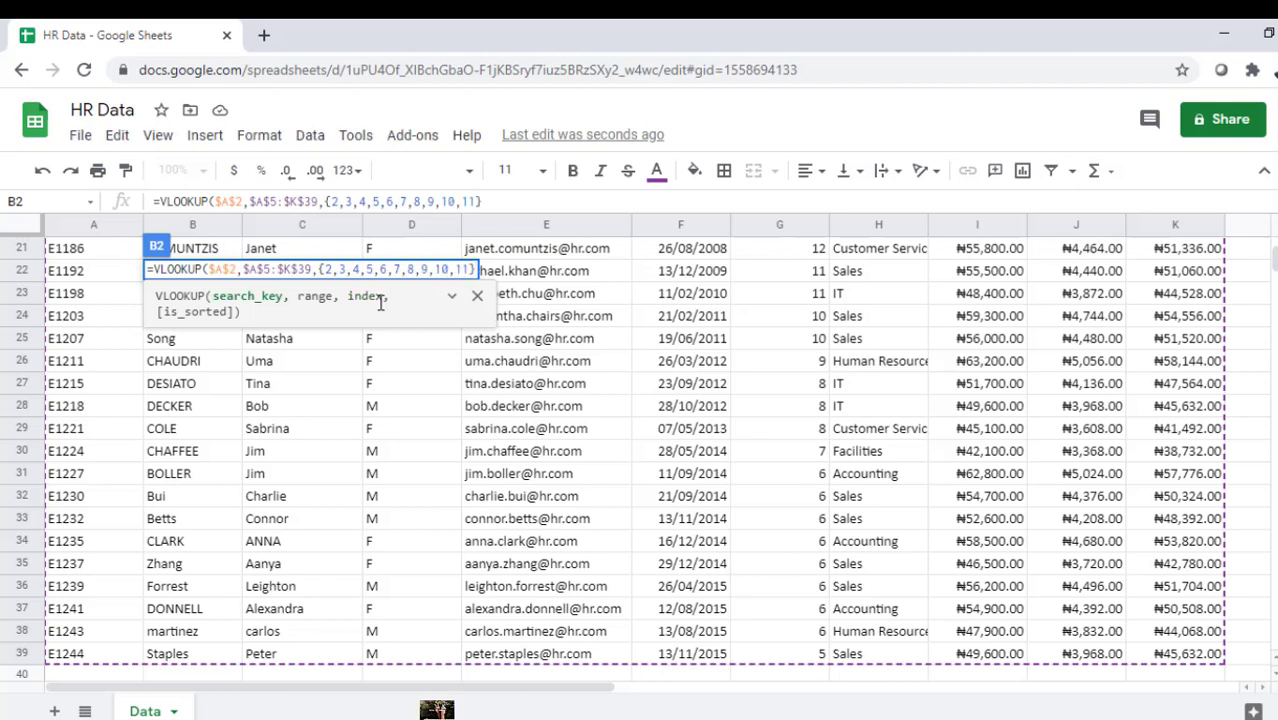
{"action": "type", "text": ","}
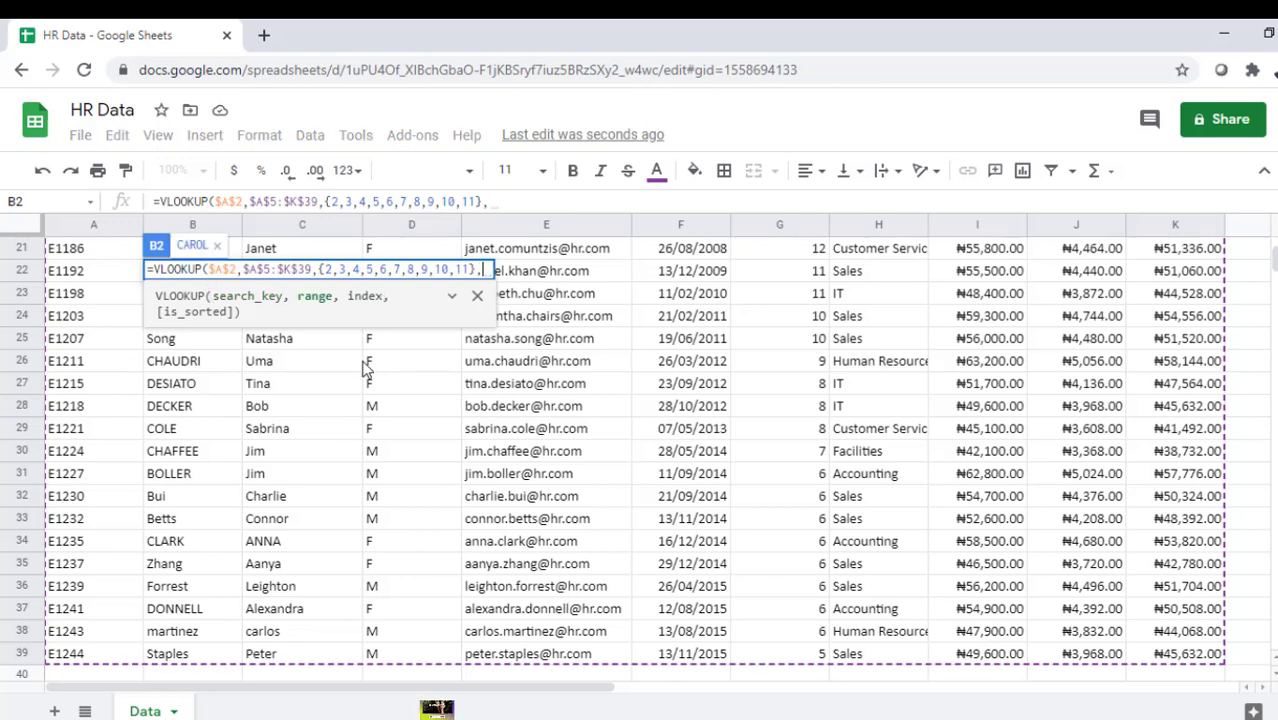
{"action": "type", "text": "0)"}
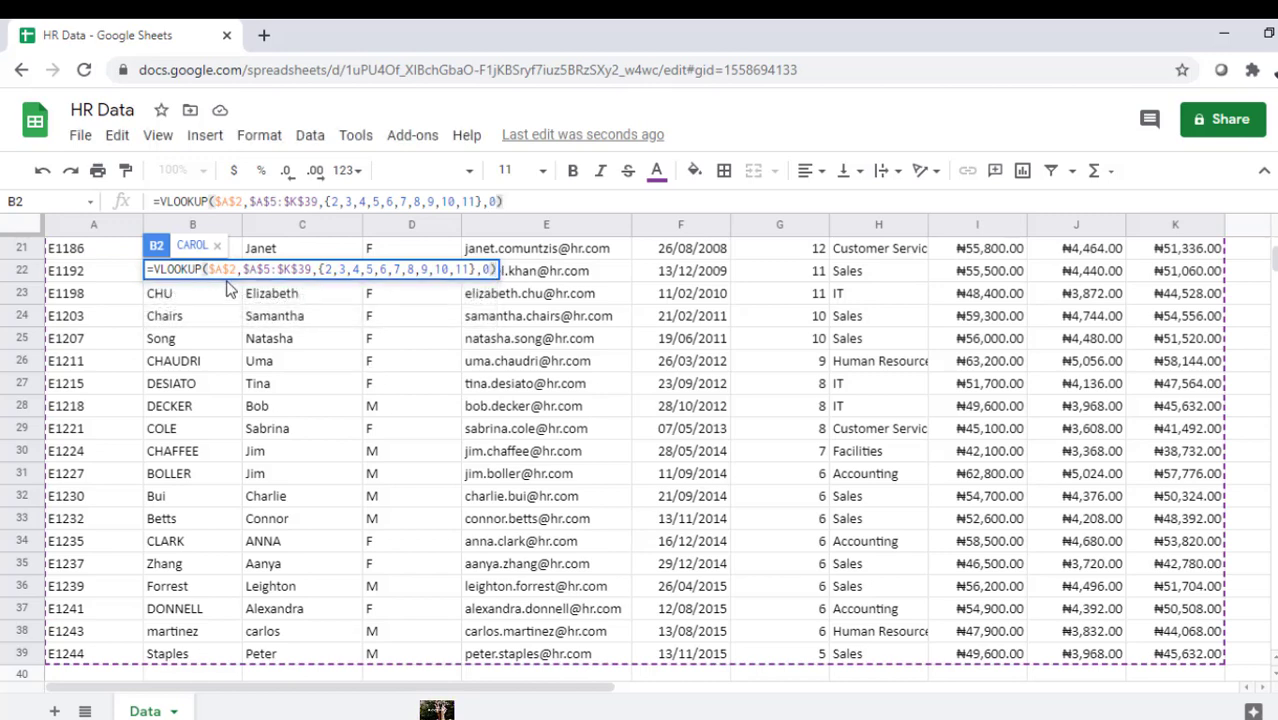
{"action": "left_click", "coordinate": [226, 268]}
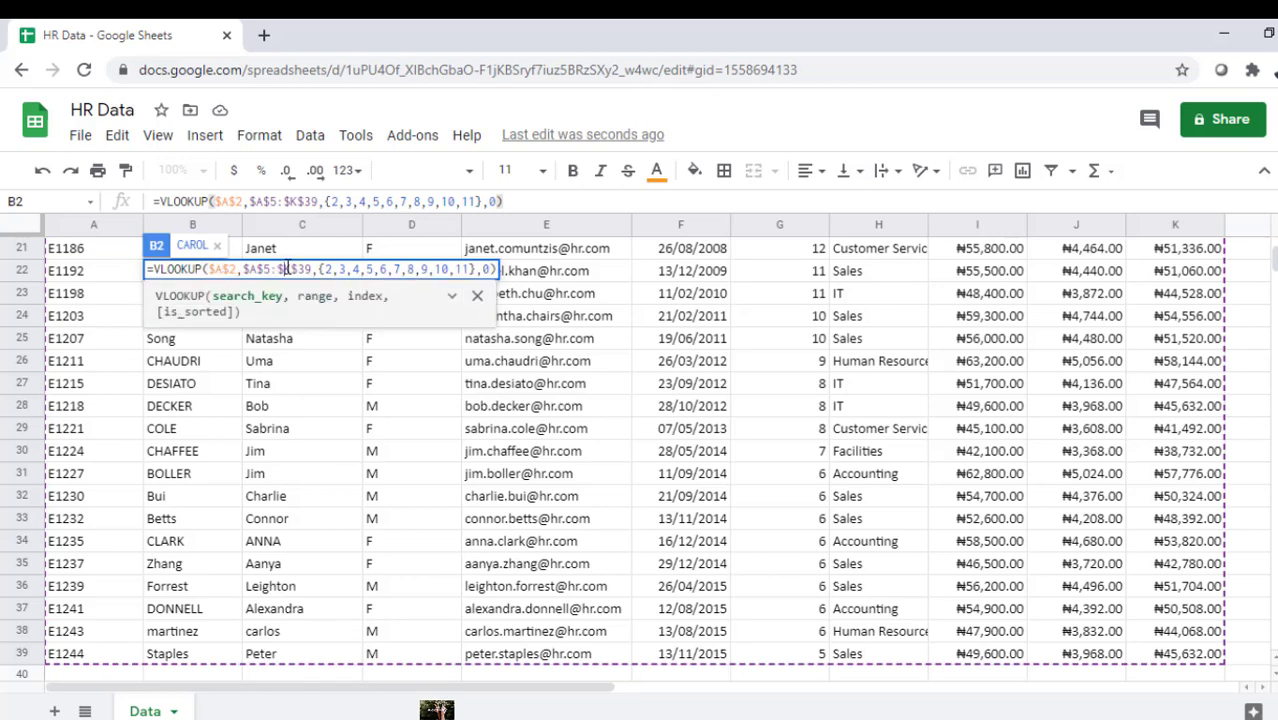
{"action": "left_click", "coordinate": [285, 268]}
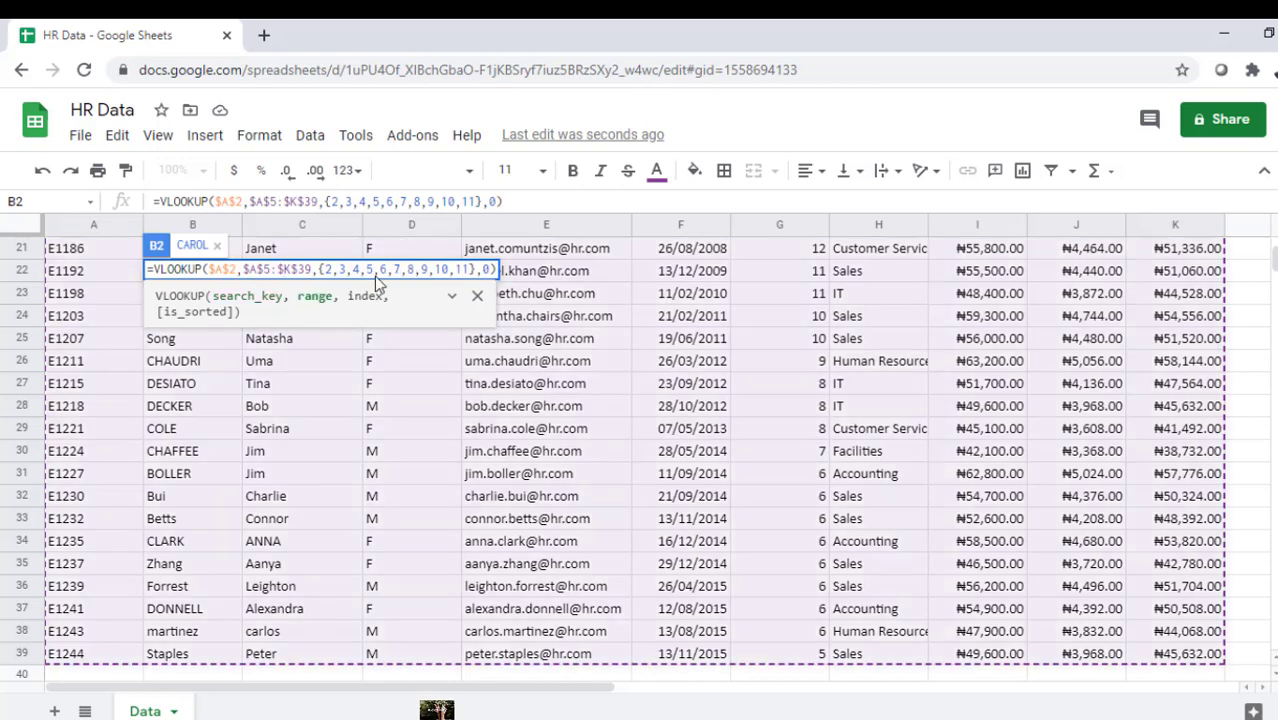
{"action": "left_click", "coordinate": [372, 268]}
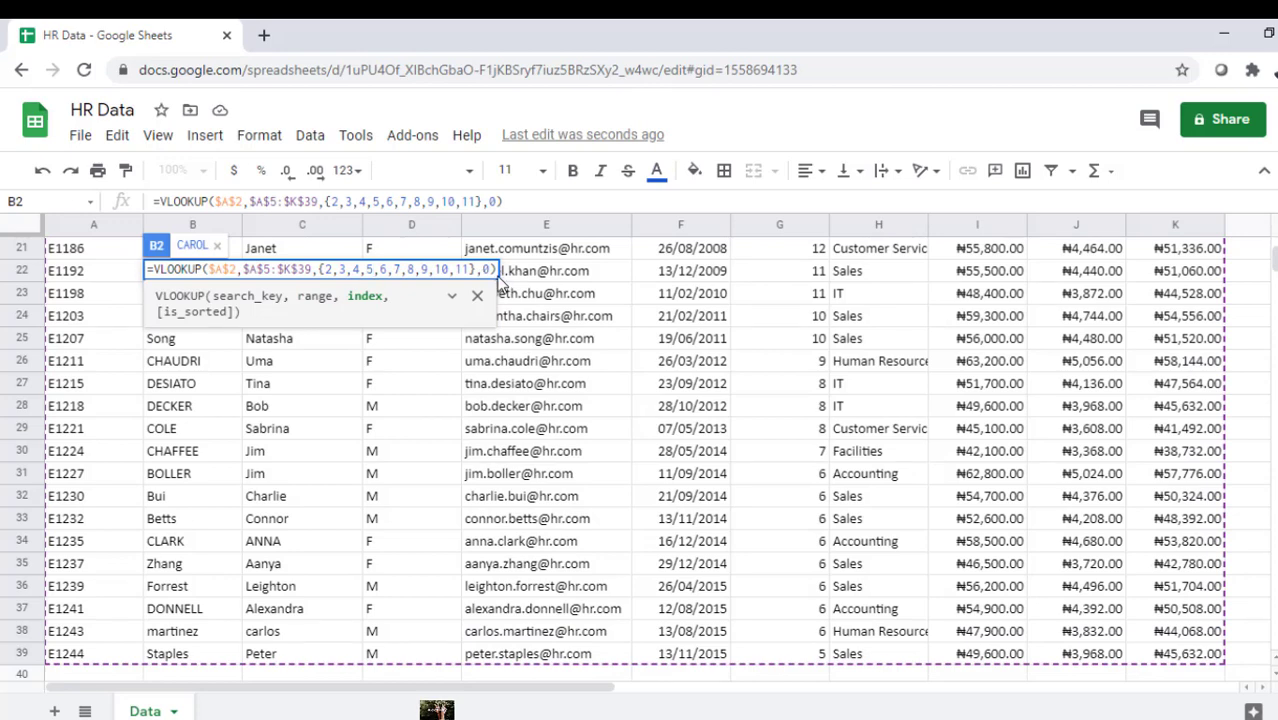
- Wrap B2's VLOOKUP inside ArrayFormula( ) so the full record spills across row 2
{"action": "key", "text": "Return"}
{"action": "key", "text": "Up"}
{"action": "key", "text": "Up"}
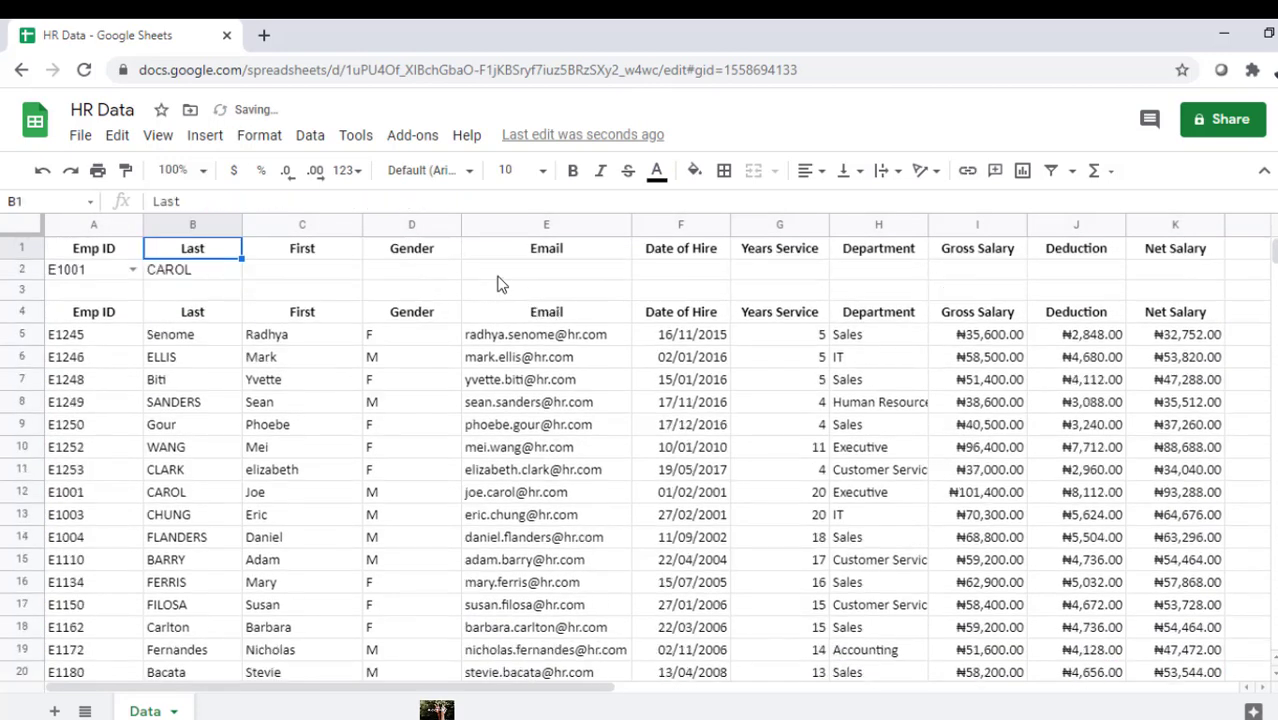
{"action": "left_click", "coordinate": [215, 276]}
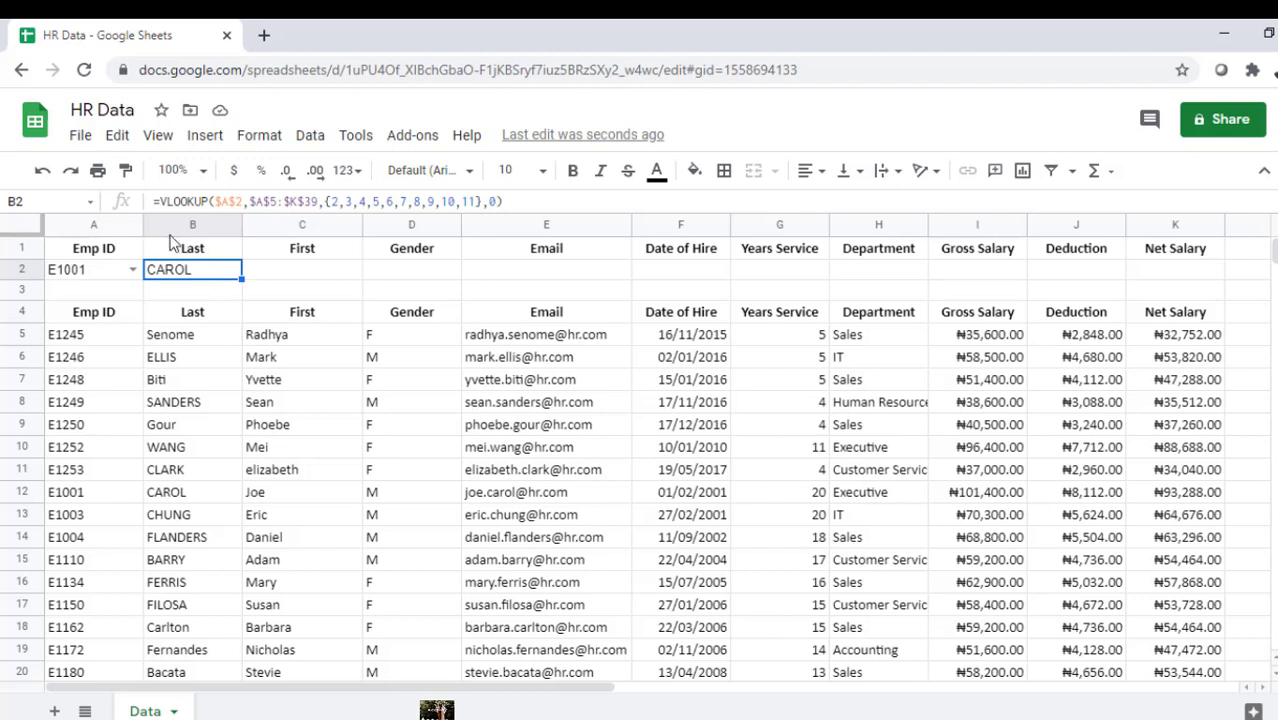
{"action": "left_click", "coordinate": [161, 202]}
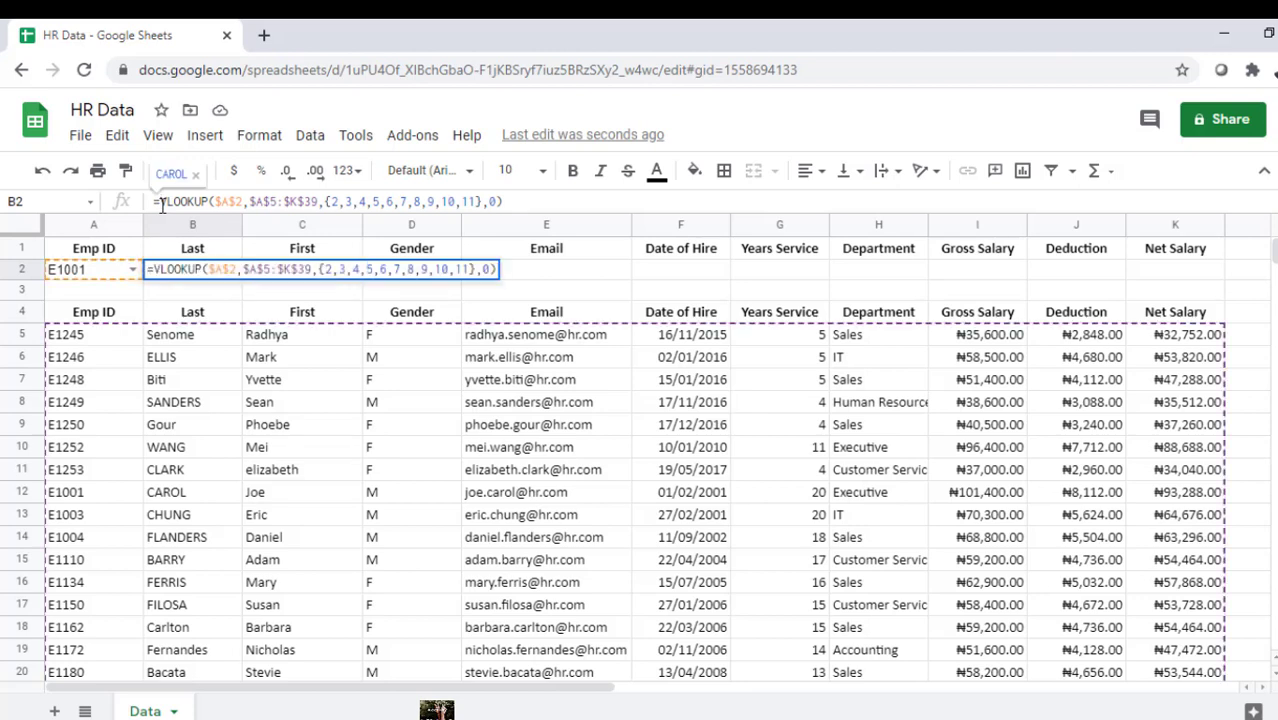
{"action": "type", "text": "ArrayF"}
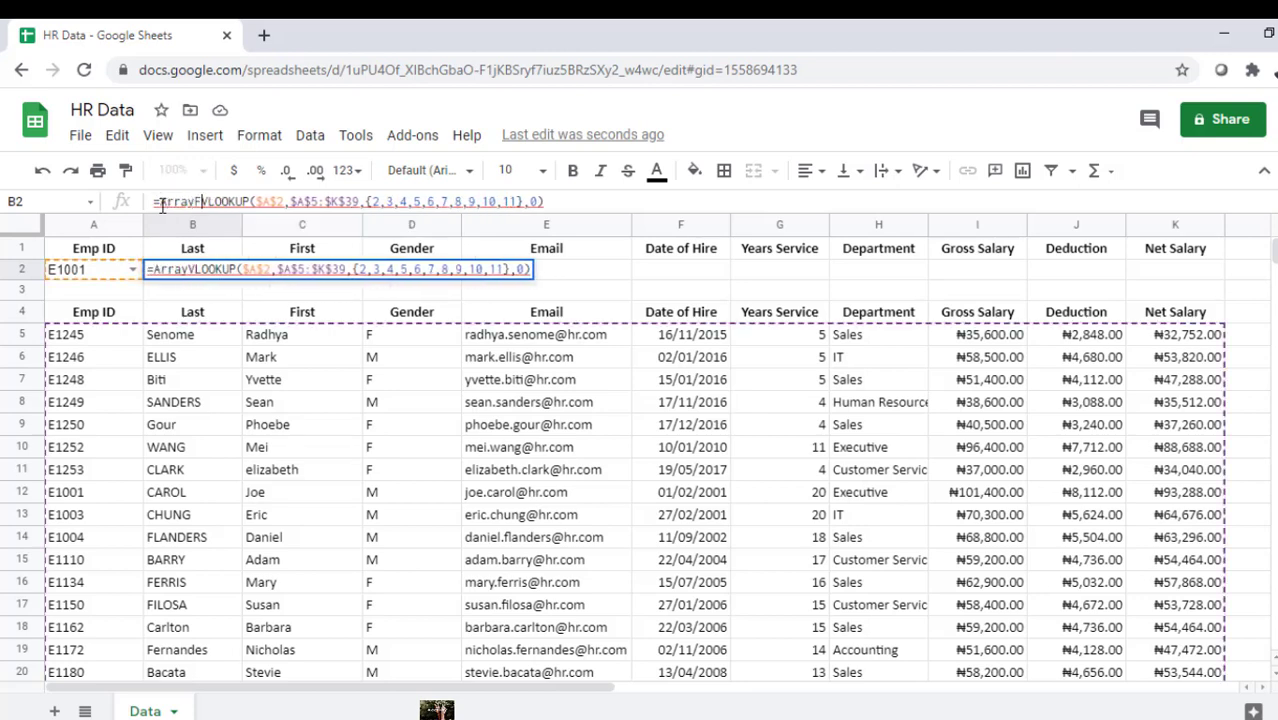
{"action": "type", "text": "ormula"}
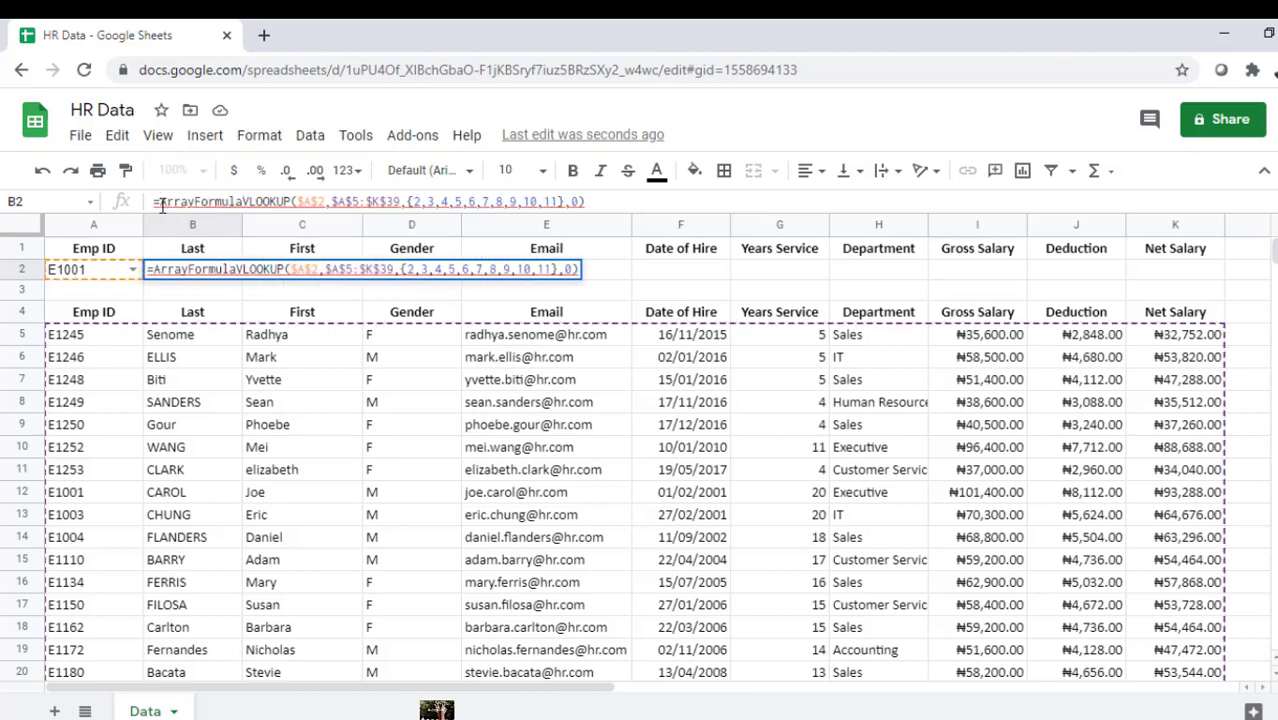
{"action": "type", "text": "("}
{"action": "left_click", "coordinate": [651, 197]}
{"action": "type", "text": "))"}
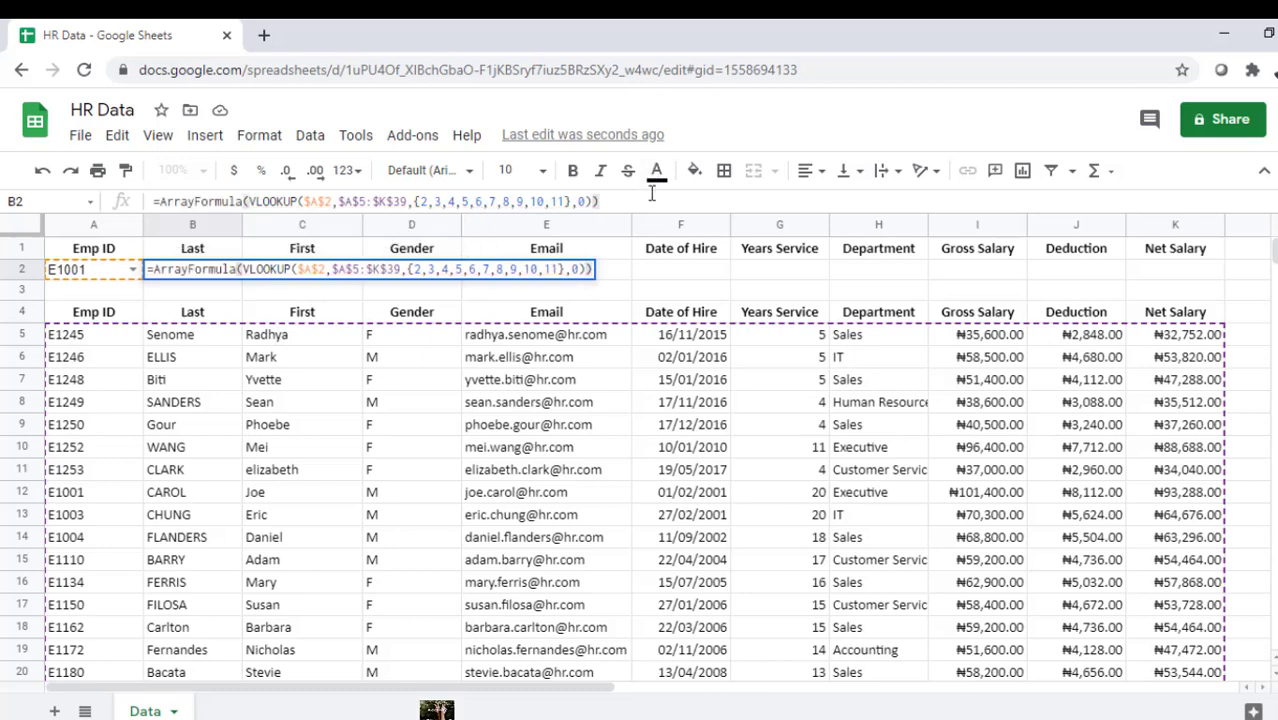
{"action": "key", "text": "Return"}
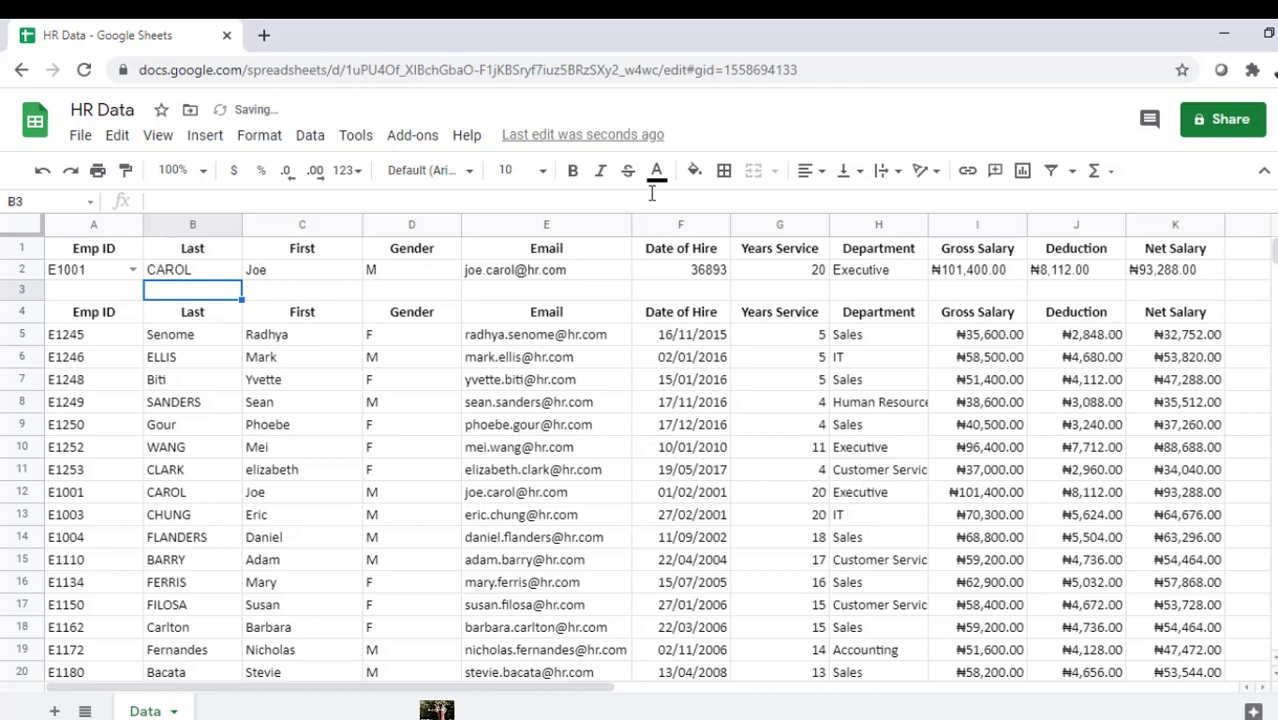
- Return to Excel and display B2's {2..11} array-constant VLOOKUP formula
{"action": "key", "text": "Up"}
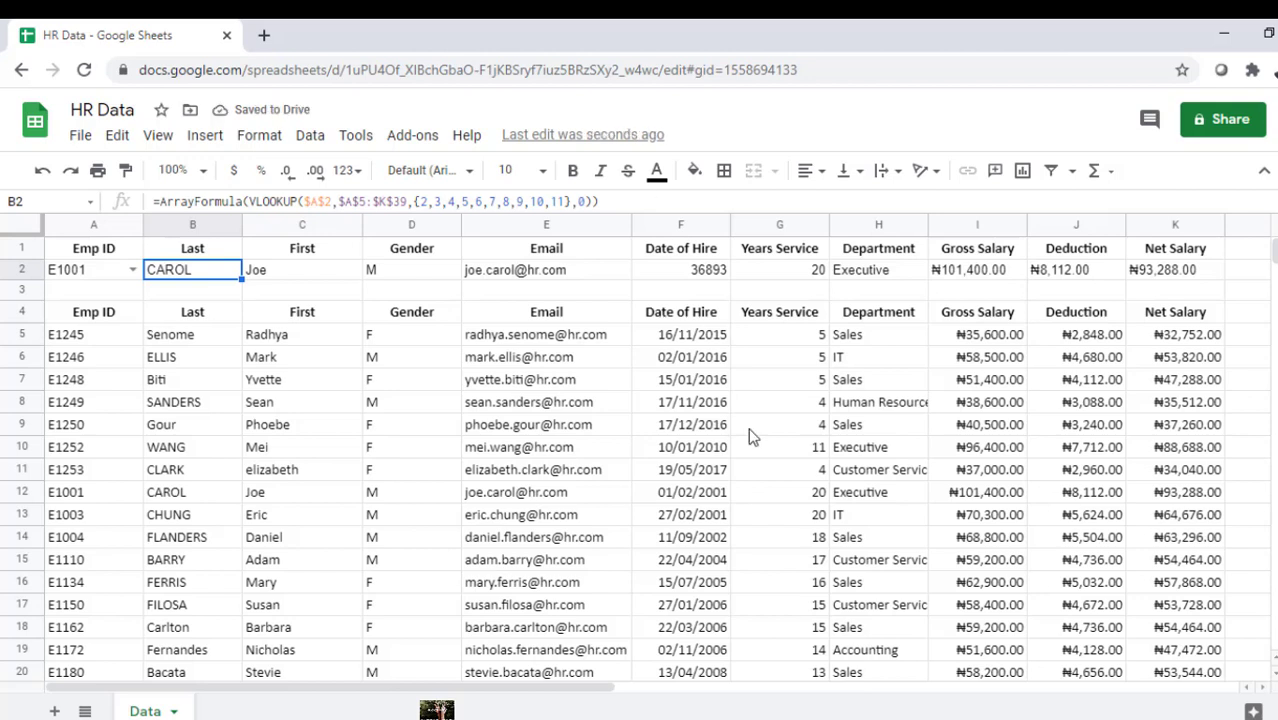
{"action": "key", "text": "alt+Tab"}
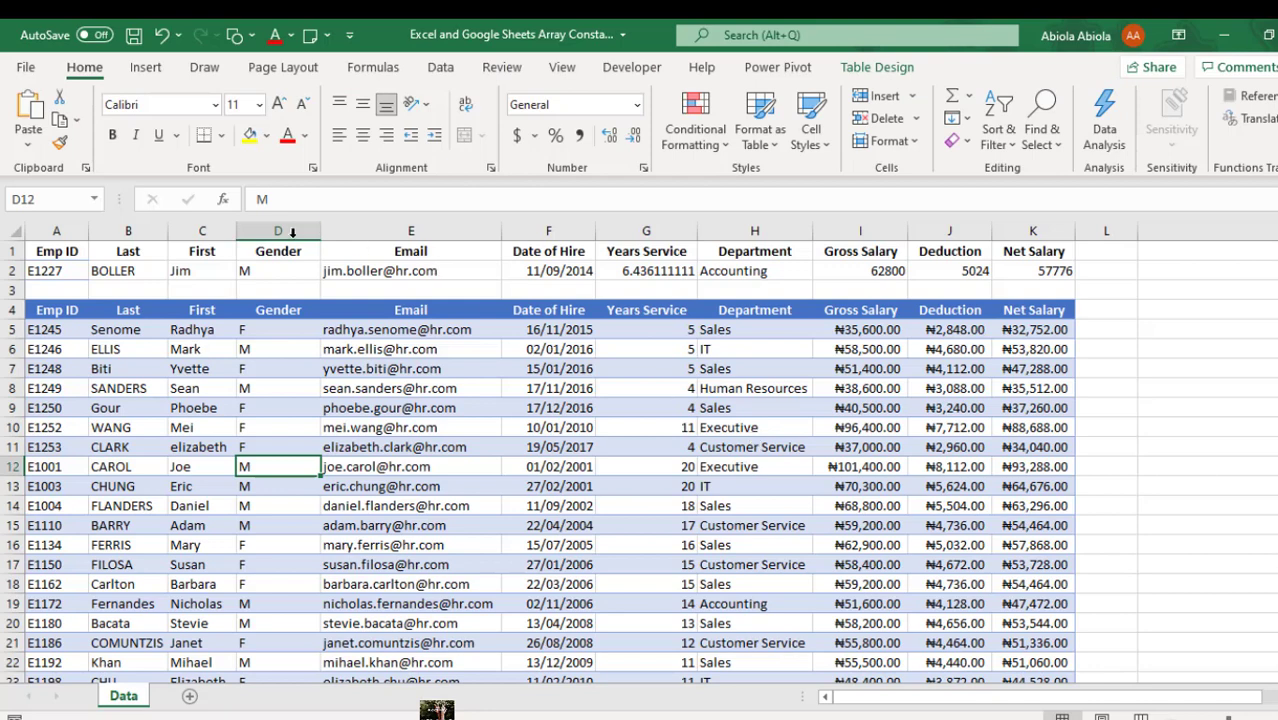
{"action": "left_click", "coordinate": [113, 272]}
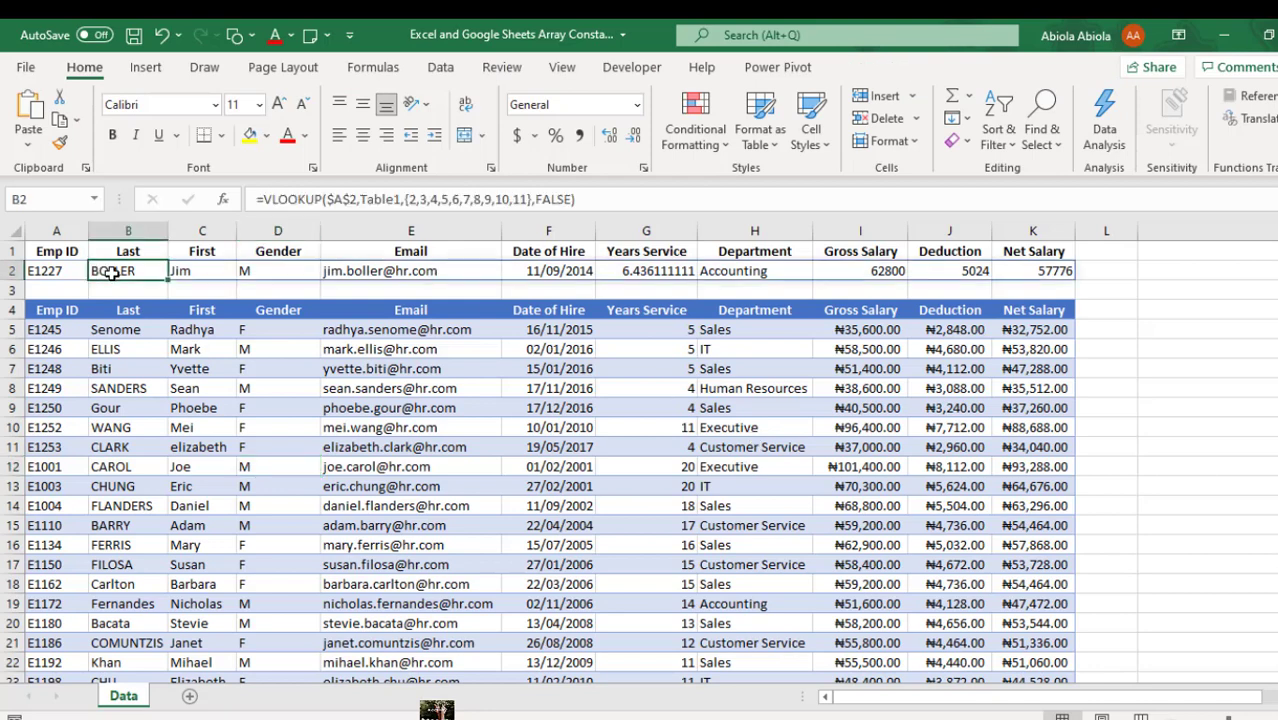